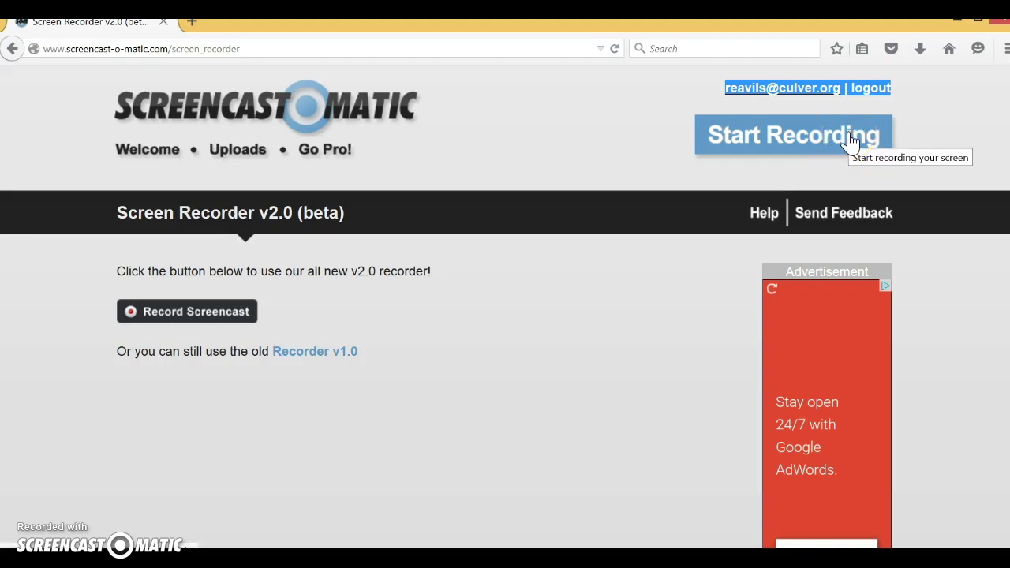
# Step: Start the Screencast-O-Matic recording to capture The Shapes Factory Inventory.ggb
pyautogui.click(851, 142)
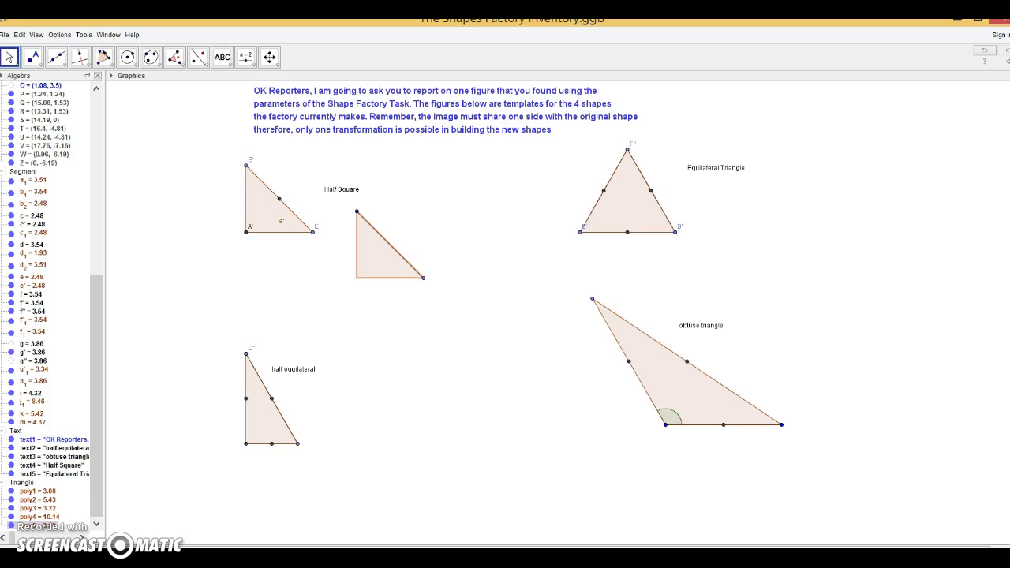
# Step: Select the Rigid Polygon tool from the polygon tools list
pyautogui.click(103, 57)
pyautogui.click(103, 57)
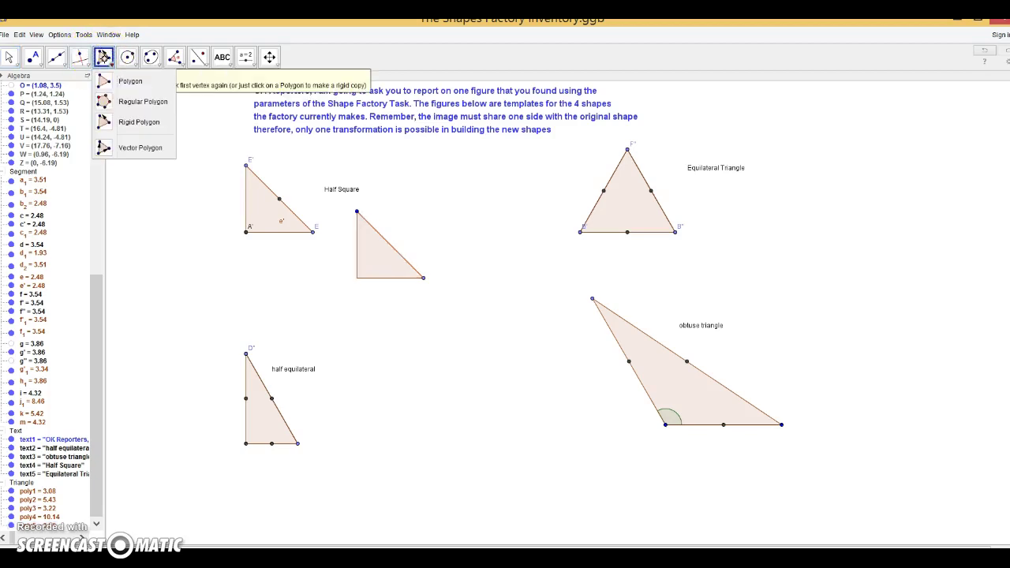
pyautogui.click(129, 122)
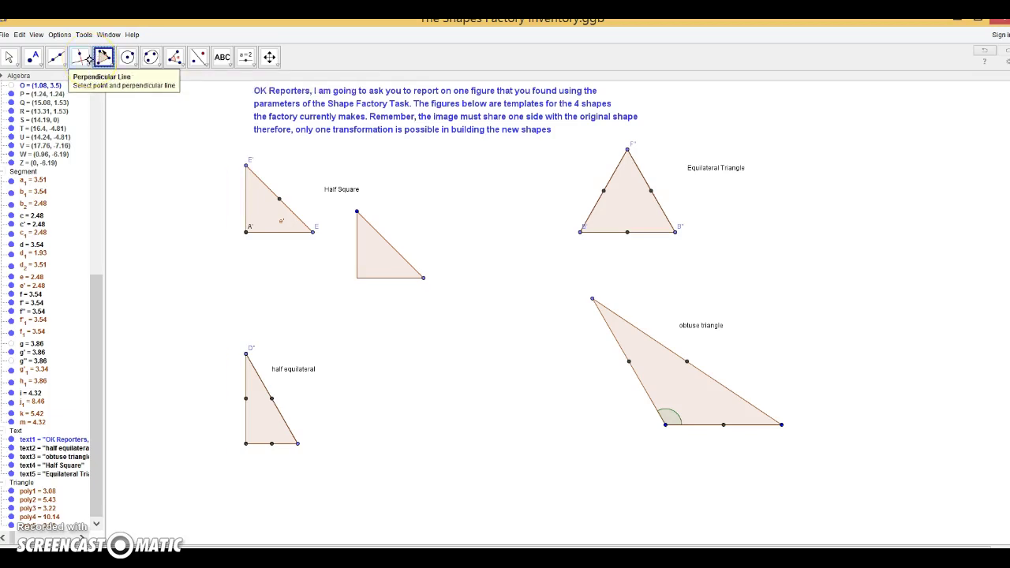
# Step: Make rigid copies of the obtuse triangle
pyautogui.click(683, 378)
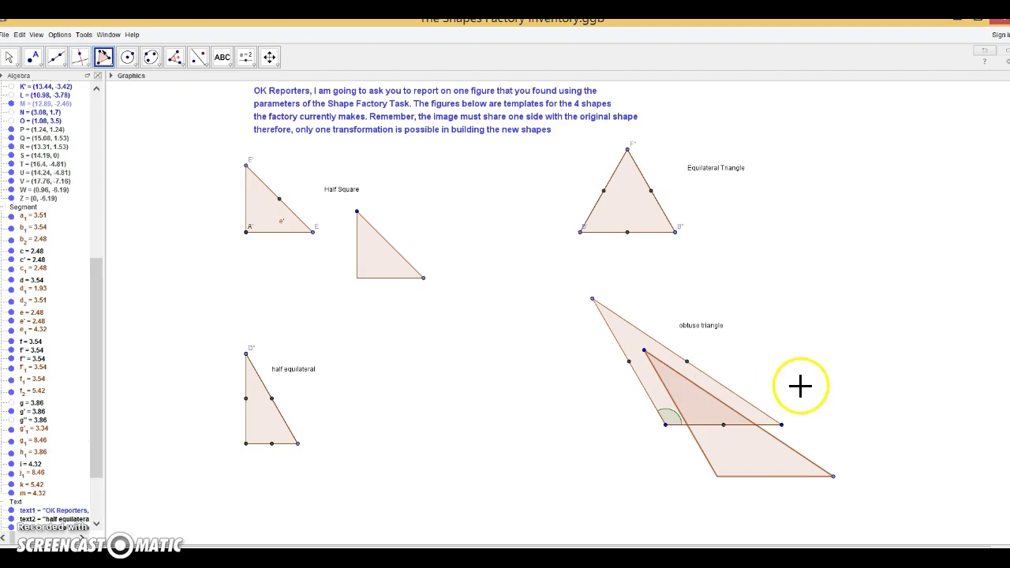
pyautogui.click(629, 278)
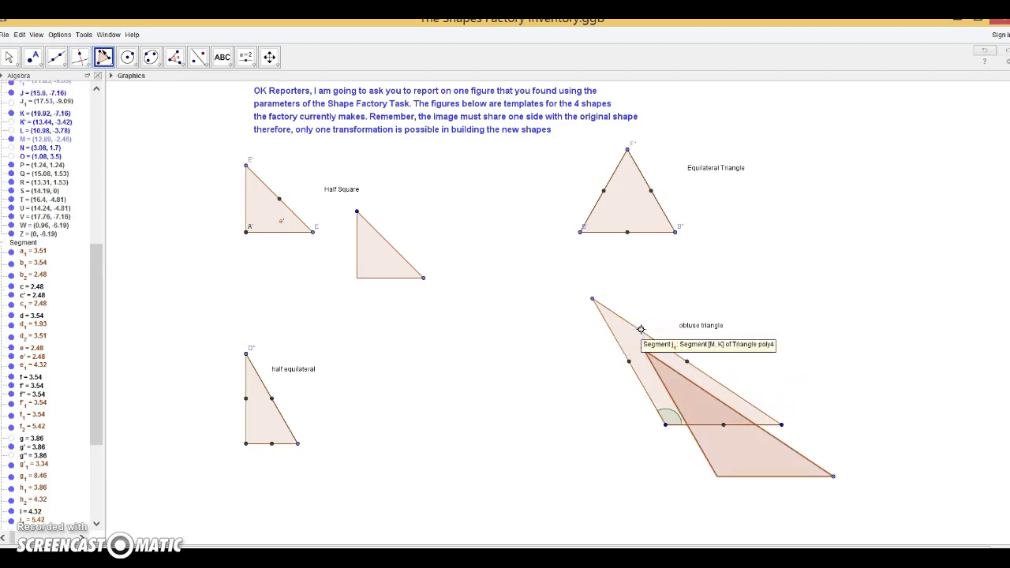
pyautogui.click(629, 337)
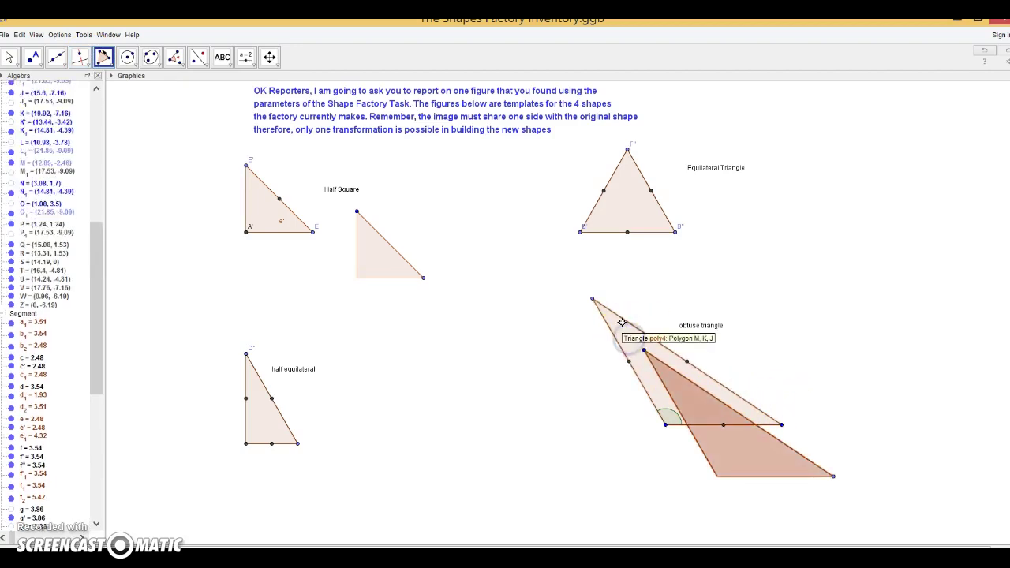
# Step: Drag the obtuse-triangle copies apart into a row below the original
pyautogui.click(11, 52)
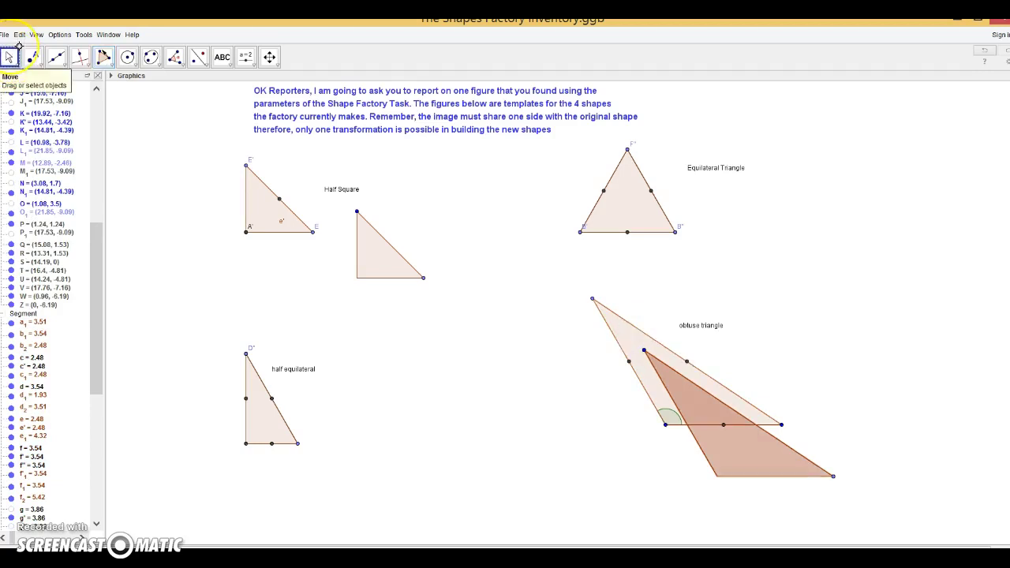
pyautogui.moveTo(775, 452); pyautogui.dragTo(594, 481)
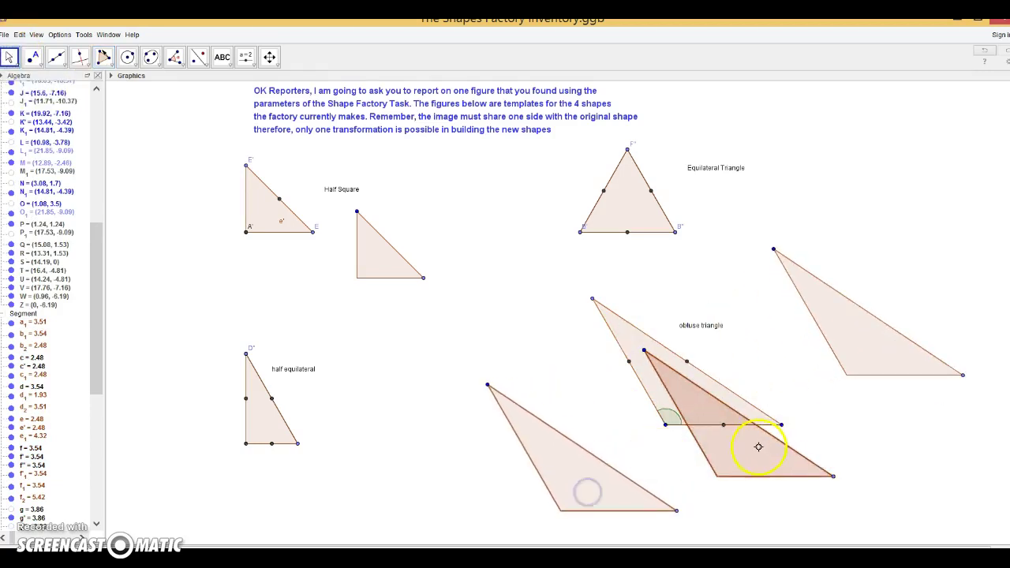
pyautogui.moveTo(784, 463); pyautogui.dragTo(937, 482)
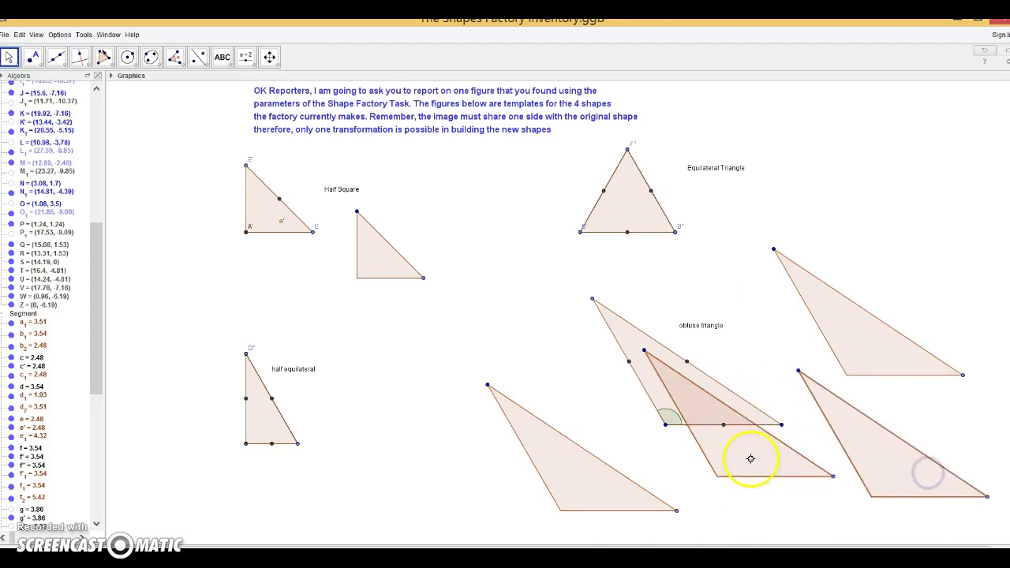
pyautogui.moveTo(751, 460); pyautogui.dragTo(716, 502)
pyautogui.moveTo(566, 493); pyautogui.dragTo(498, 495)
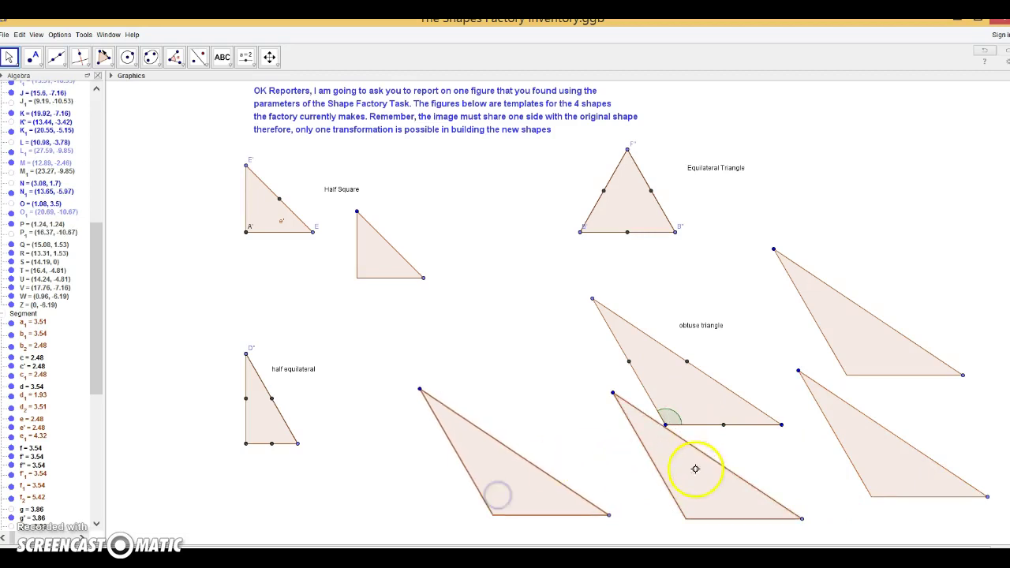
pyautogui.moveTo(693, 483); pyautogui.dragTo(640, 486)
pyautogui.moveTo(888, 456); pyautogui.dragTo(857, 461)
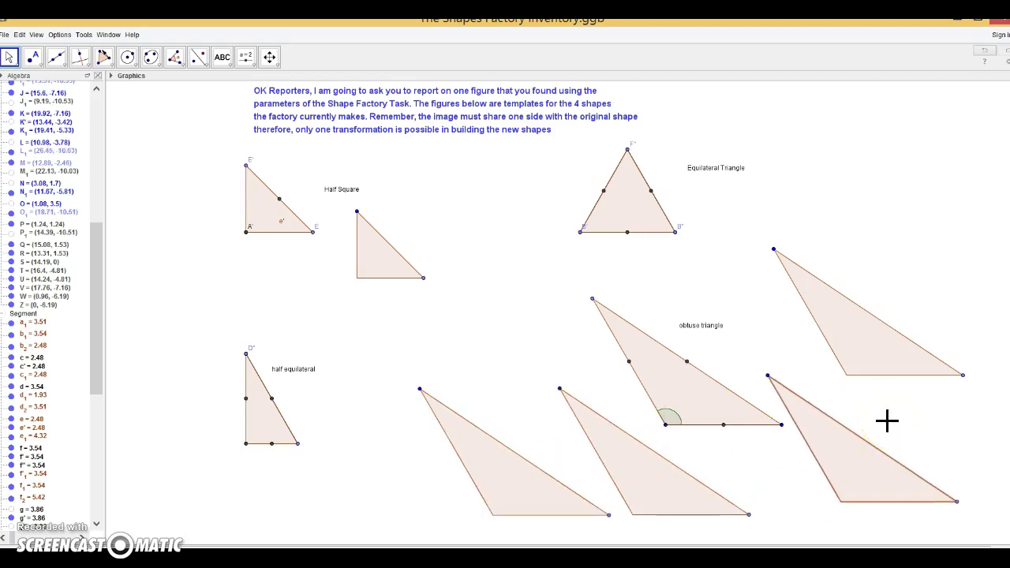
# Step: Reposition the top-right and lower-right copies and rotate each about a vertex
pyautogui.click(787, 239)
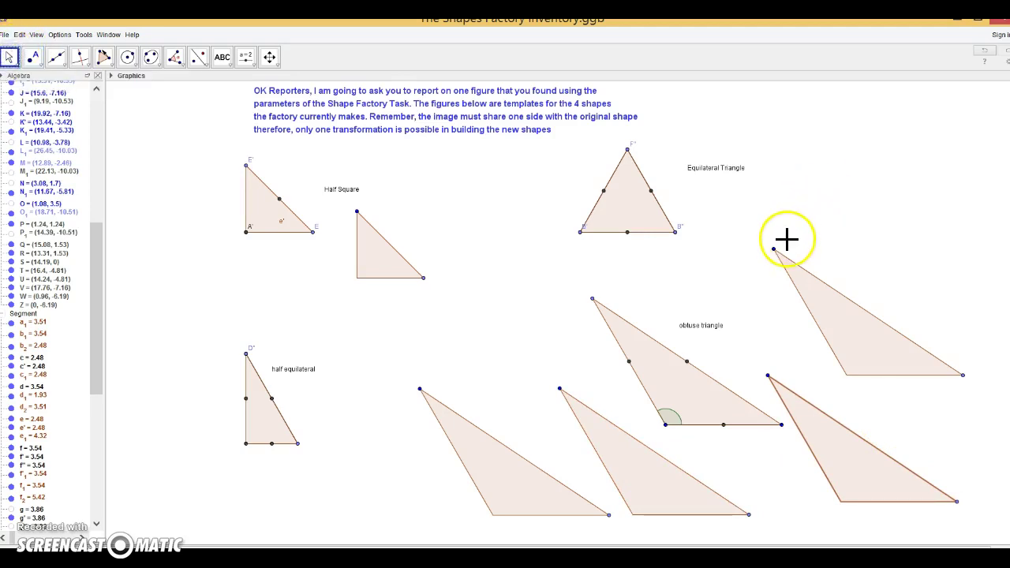
pyautogui.moveTo(777, 250); pyautogui.dragTo(815, 232)
pyautogui.moveTo(992, 363)
pyautogui.mouseDown()
pyautogui.moveTo(985, 314)
pyautogui.moveTo(947, 345)
pyautogui.moveTo(978, 376)
pyautogui.mouseUp()
pyautogui.moveTo(956, 502)
pyautogui.mouseDown()
pyautogui.moveTo(954, 487)
pyautogui.moveTo(963, 536)
pyautogui.moveTo(960, 494)
pyautogui.mouseUp()
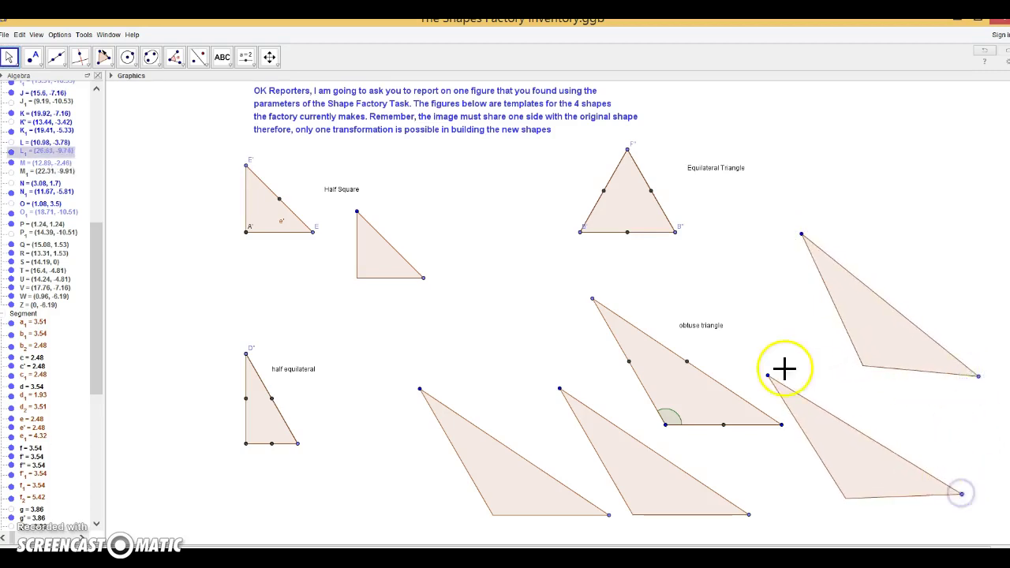
pyautogui.moveTo(770, 377)
pyautogui.mouseDown()
pyautogui.moveTo(782, 382)
pyautogui.moveTo(785, 367)
pyautogui.mouseUp()
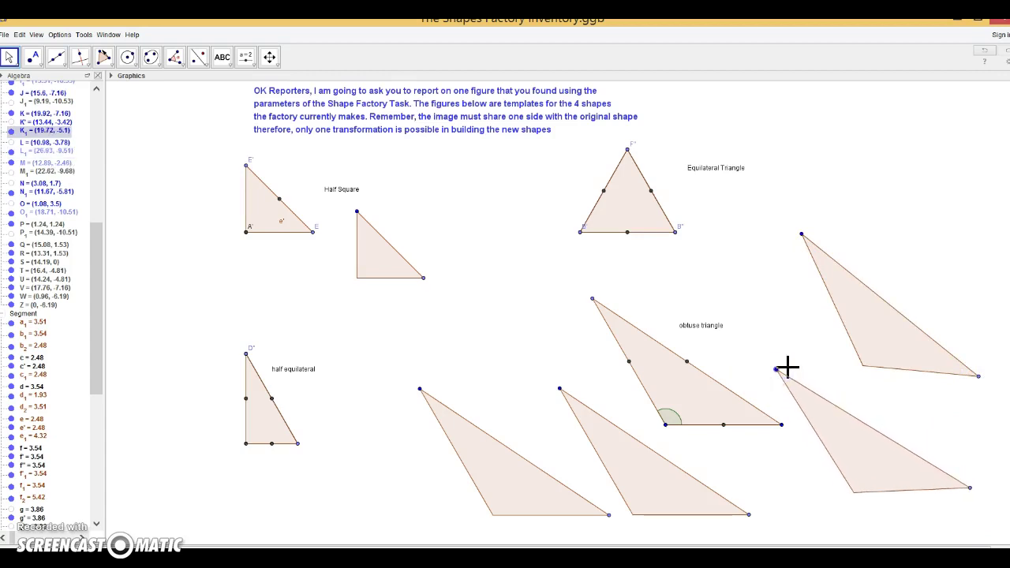
# Step: Select the Midpoint or Center tool from the point tools
pyautogui.click(32, 57)
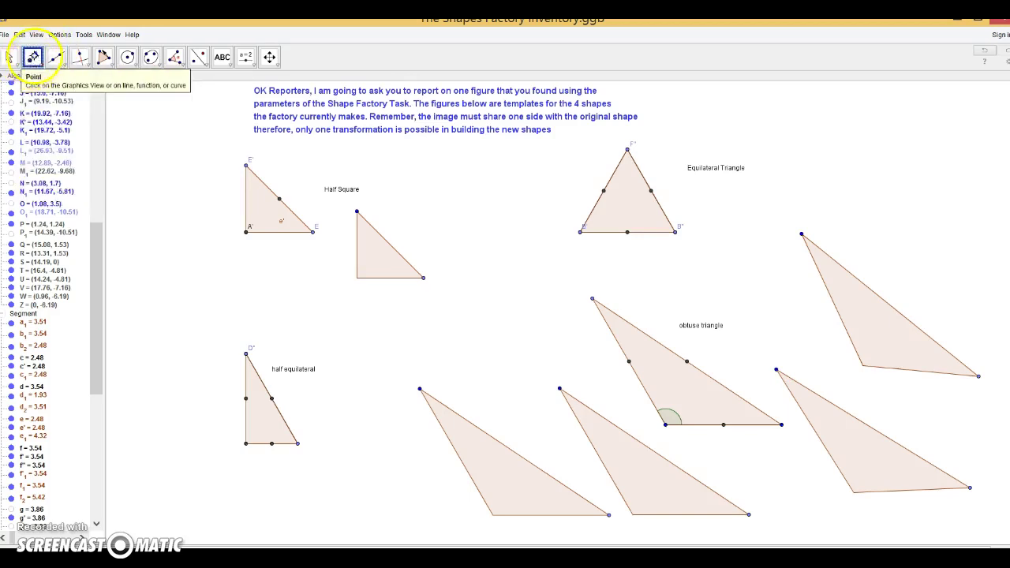
pyautogui.click(36, 36)
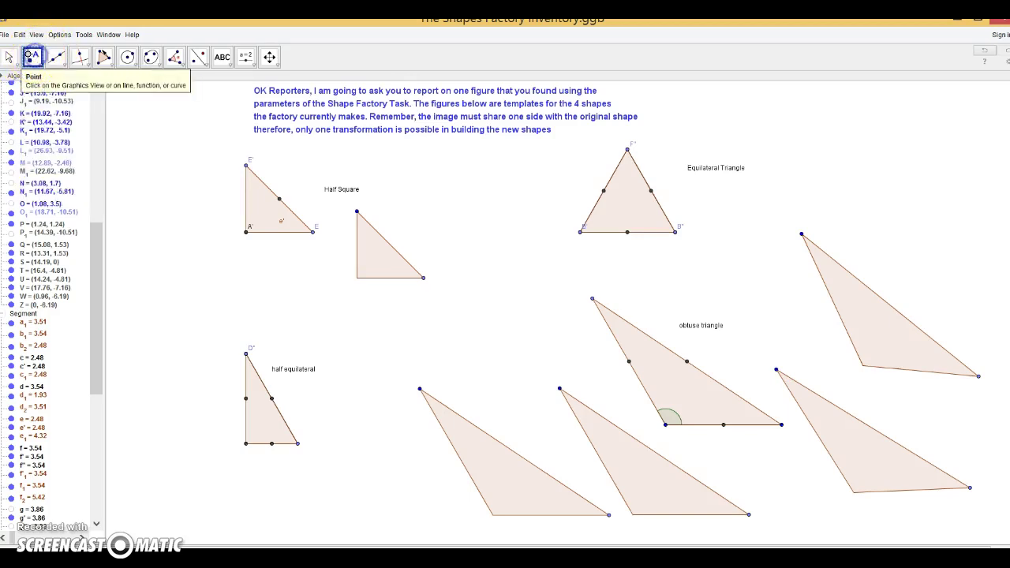
pyautogui.click(32, 63)
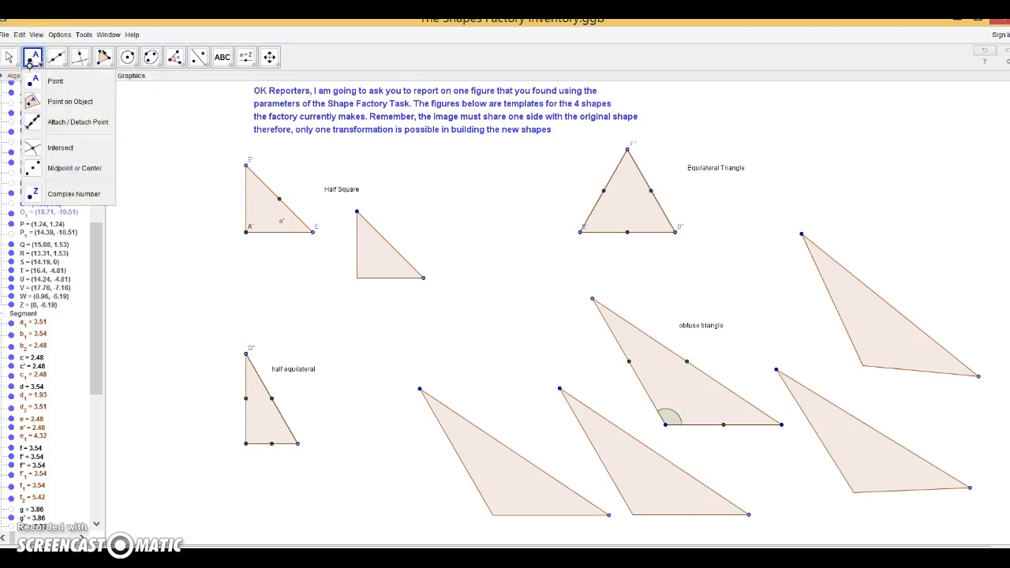
pyautogui.click(61, 167)
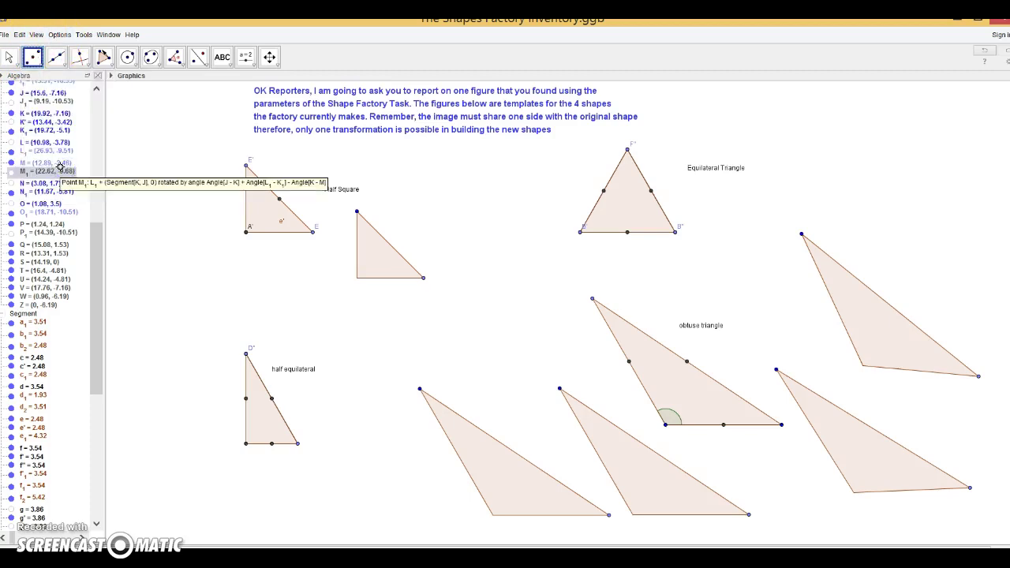
# Step: Mark the midpoints of all sides of the lower-right and top-right triangles
pyautogui.click(938, 490)
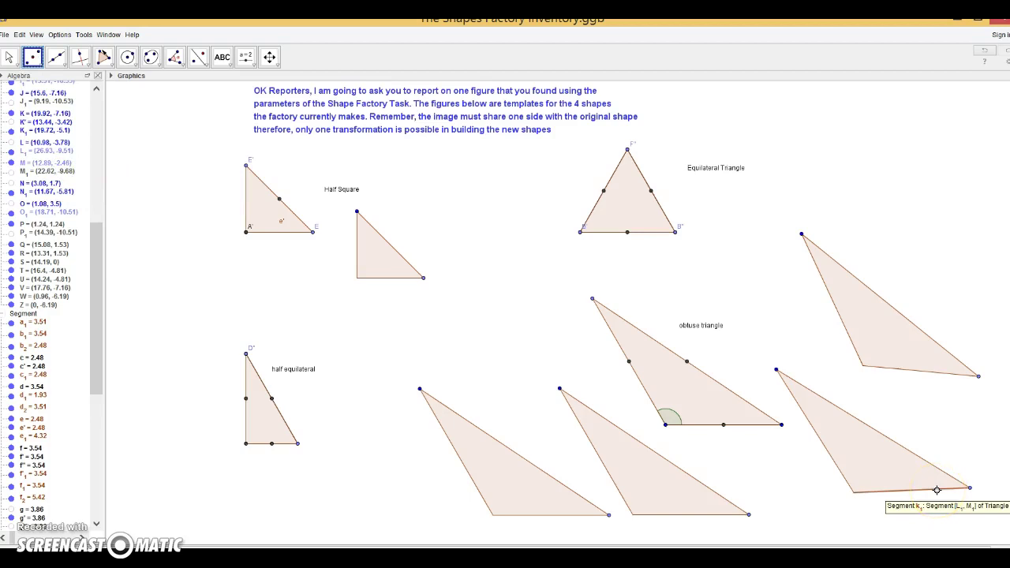
pyautogui.click(937, 489)
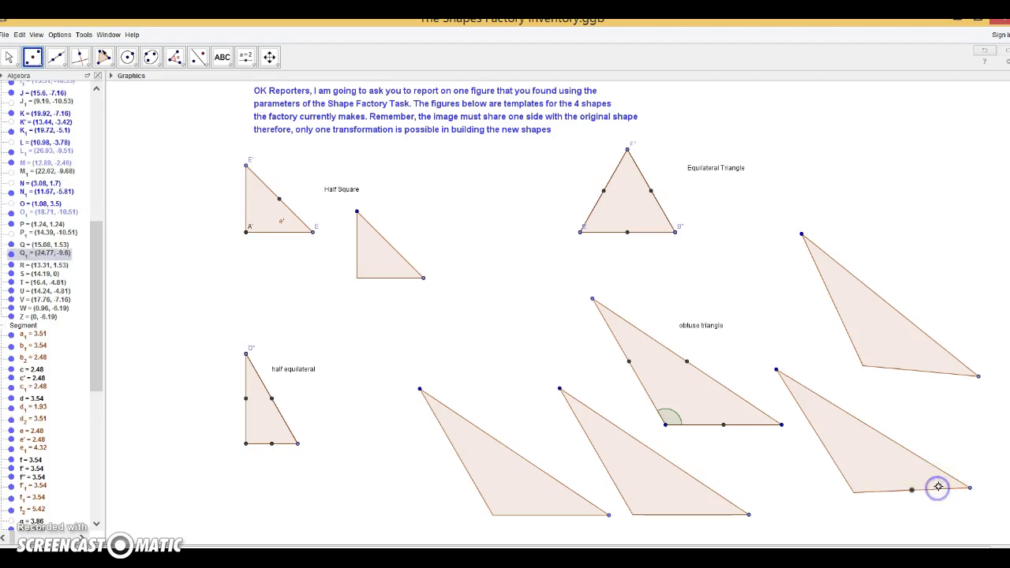
pyautogui.click(841, 471)
pyautogui.click(933, 464)
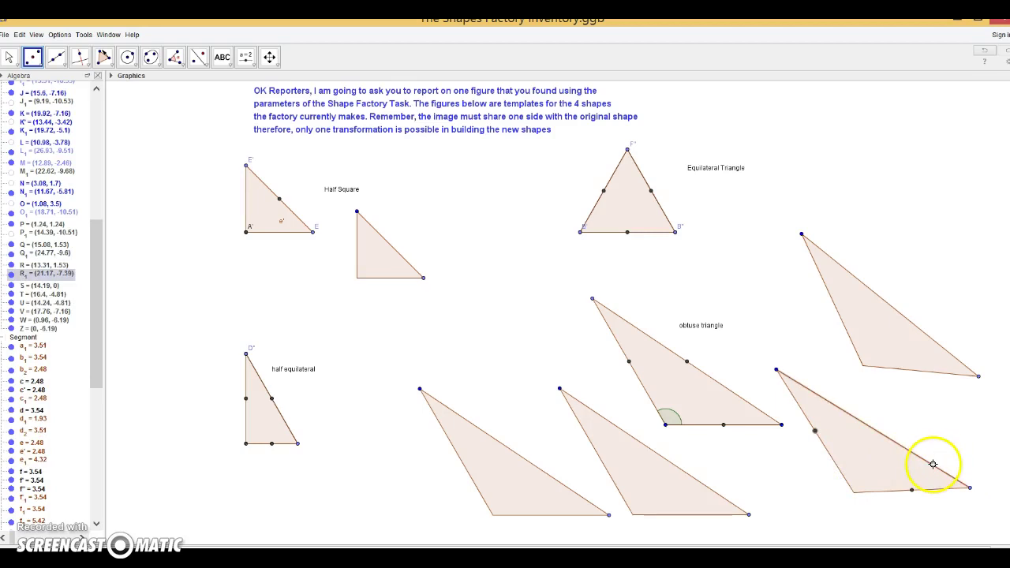
pyautogui.click(933, 464)
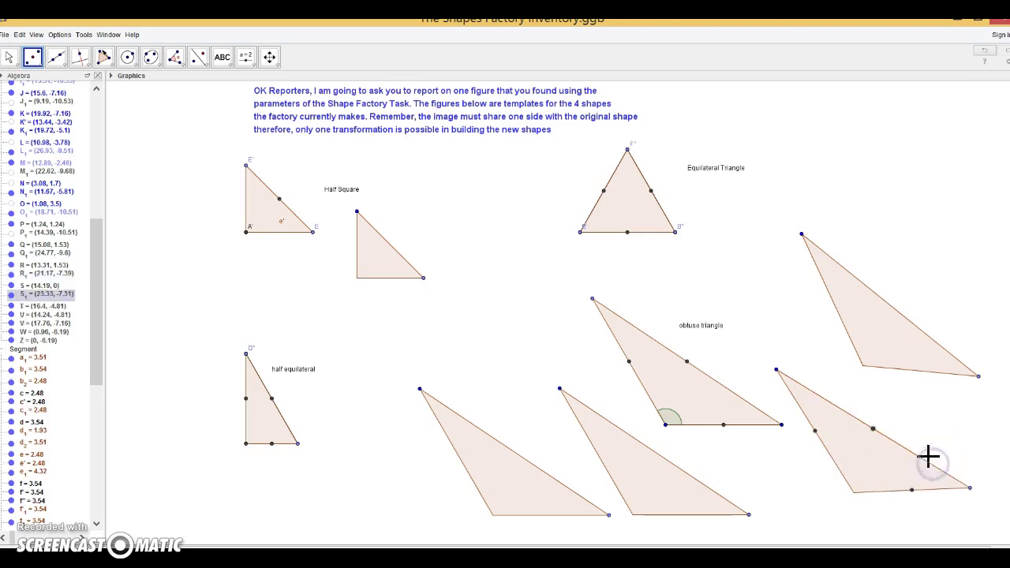
pyautogui.click(951, 374)
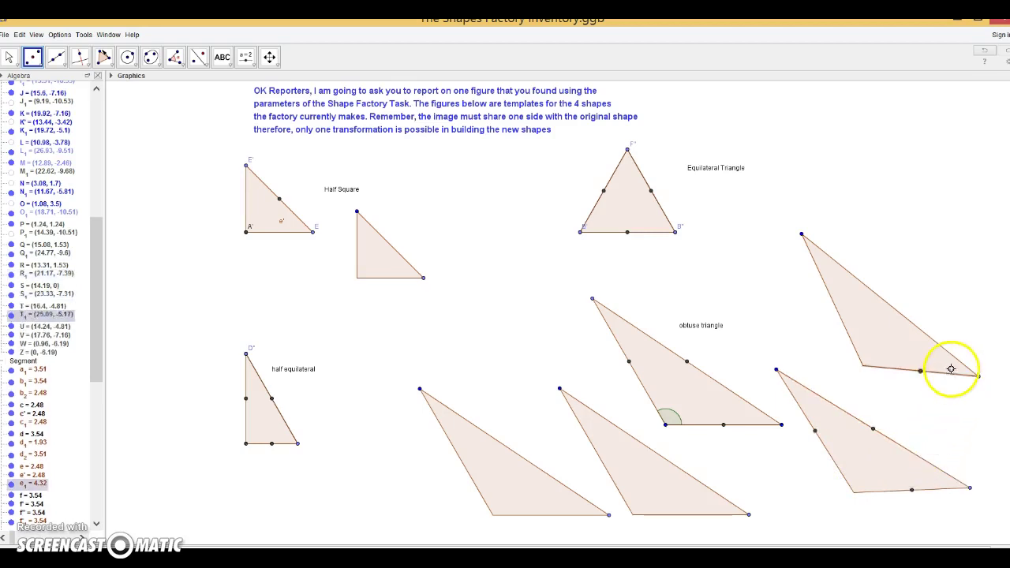
pyautogui.click(957, 358)
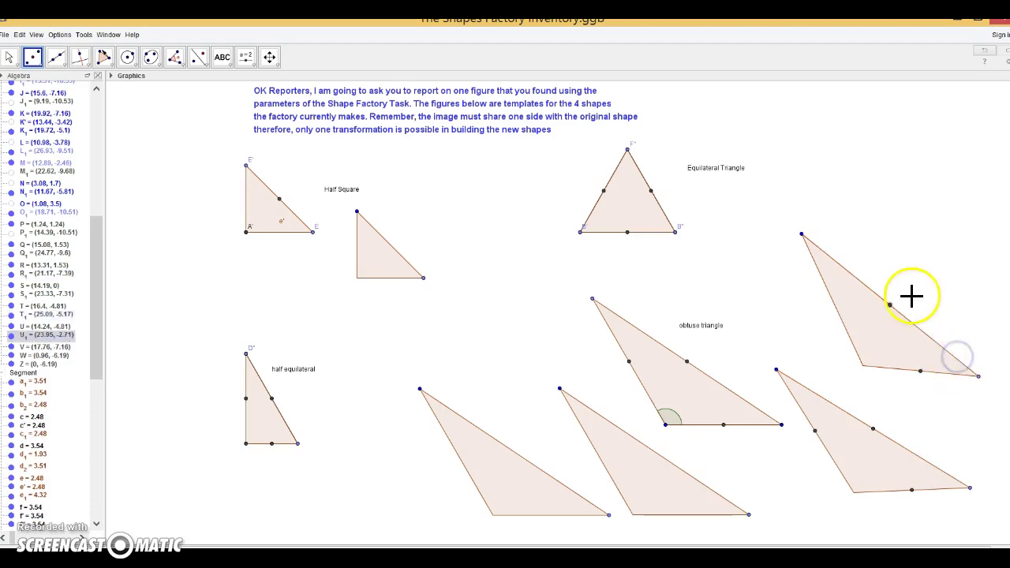
pyautogui.click(853, 338)
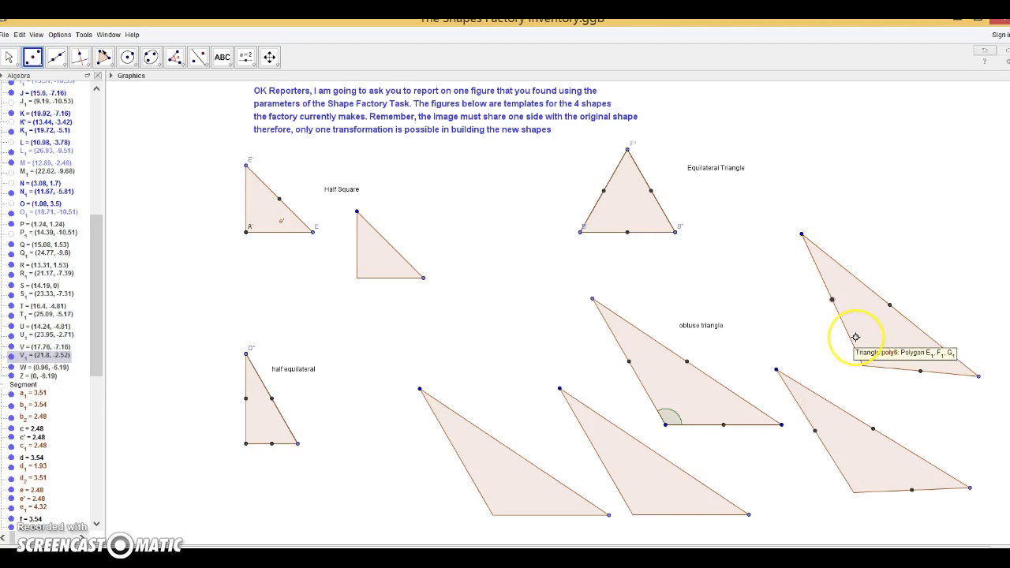
# Step: Mark the lower middle triangle's side midpoints, then undo twice and redo once
pyautogui.click(714, 490)
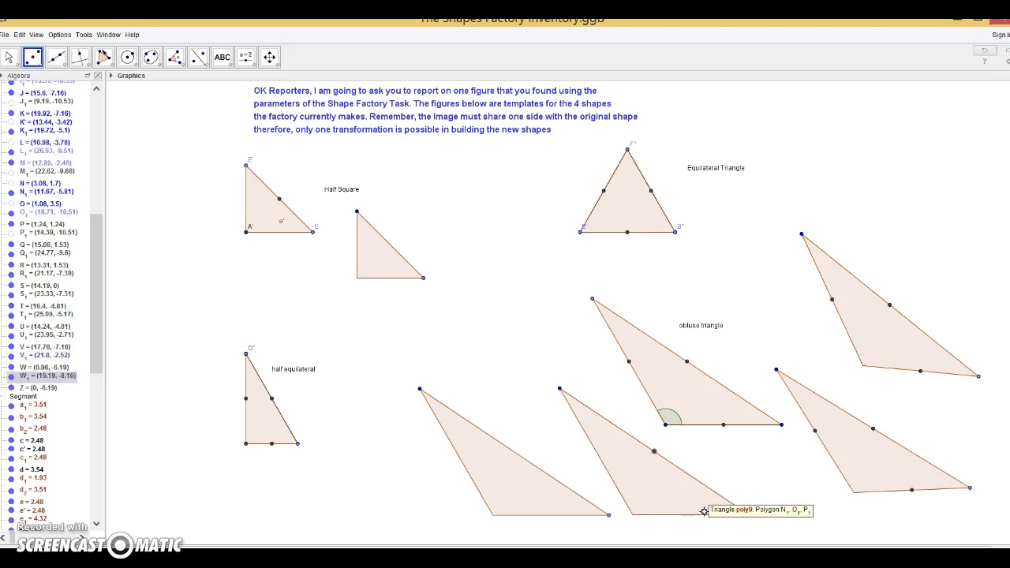
pyautogui.click(703, 513)
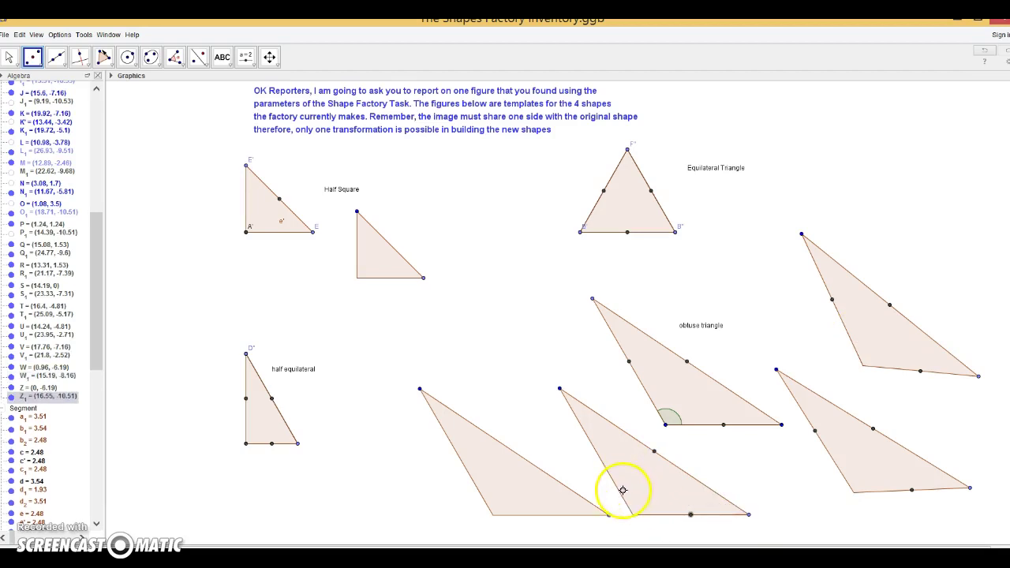
pyautogui.click(621, 497)
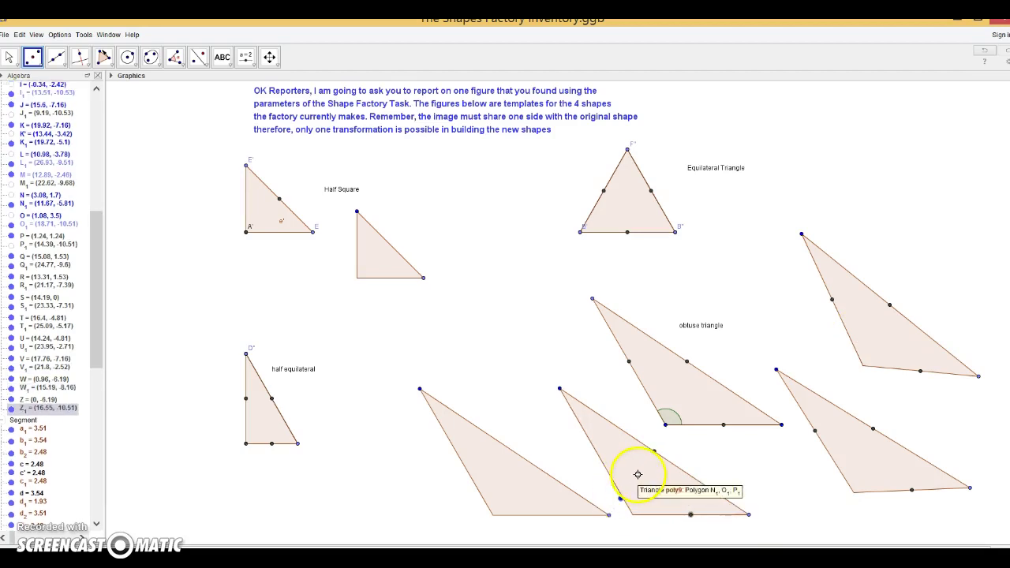
pyautogui.click(988, 47)
pyautogui.click(987, 48)
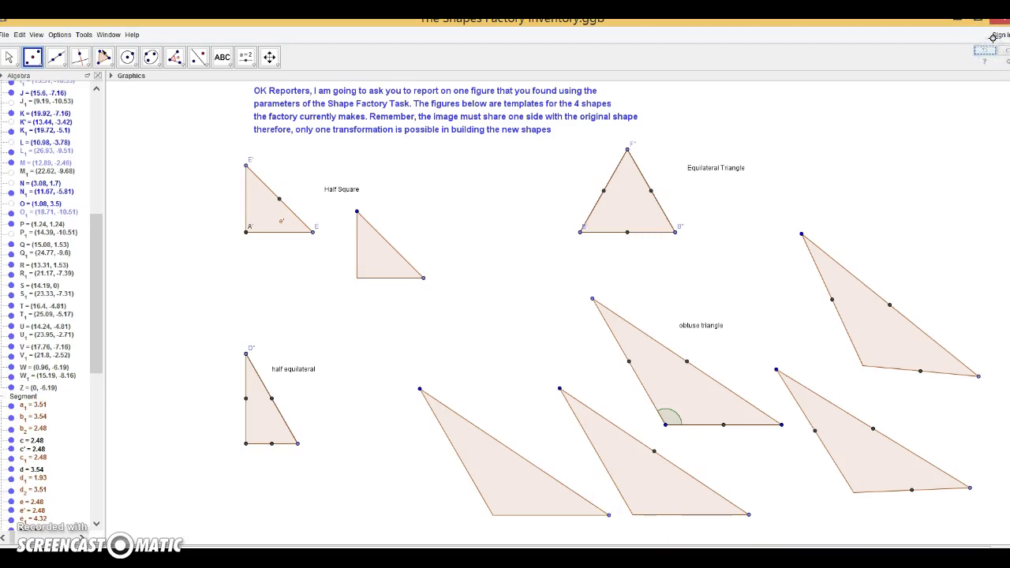
pyautogui.click(1003, 50)
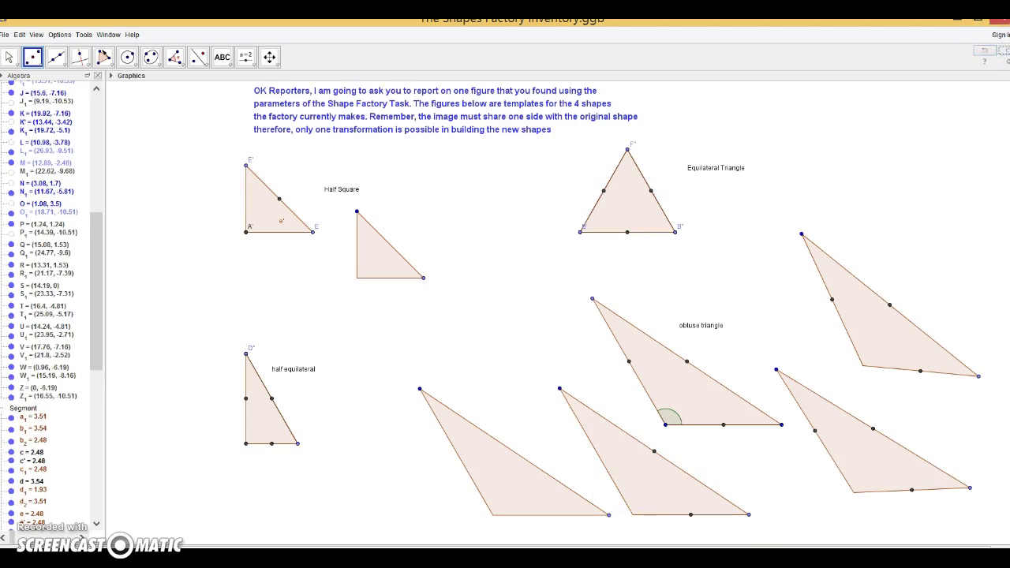
# Step: Mark the midpoints of the middle triangle's left side and the lower-left triangle's sides
pyautogui.click(622, 494)
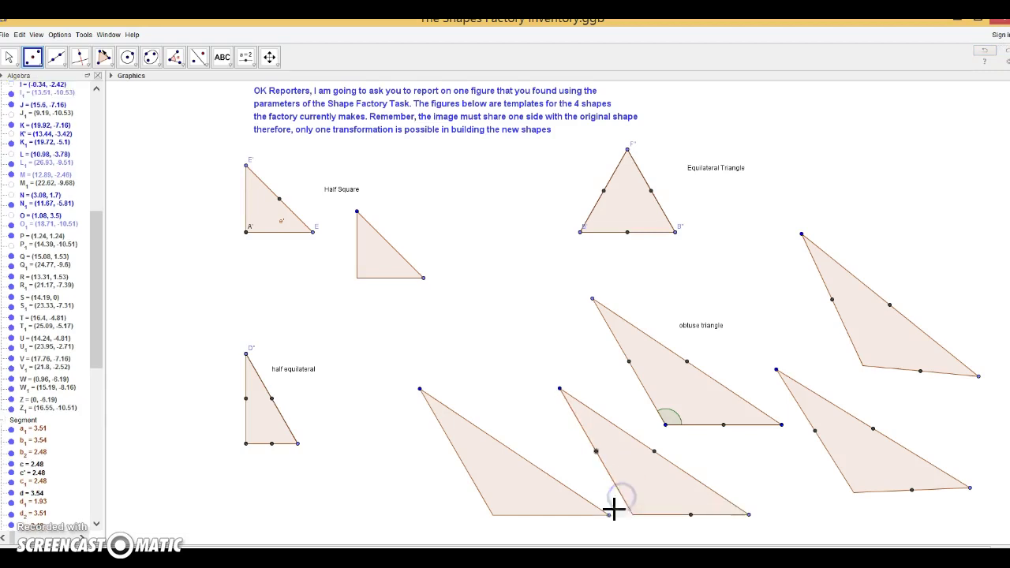
pyautogui.click(566, 514)
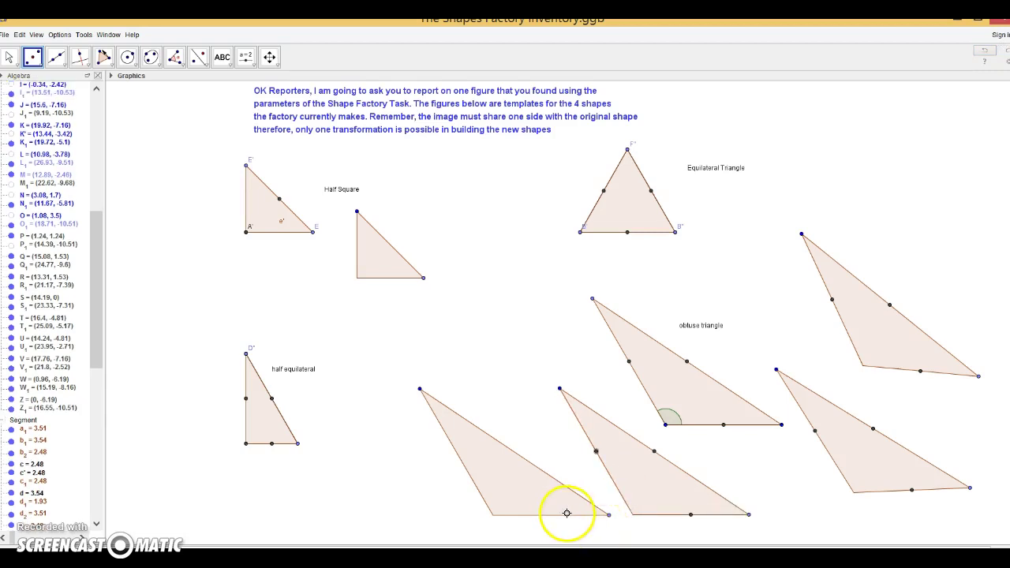
pyautogui.click(509, 508)
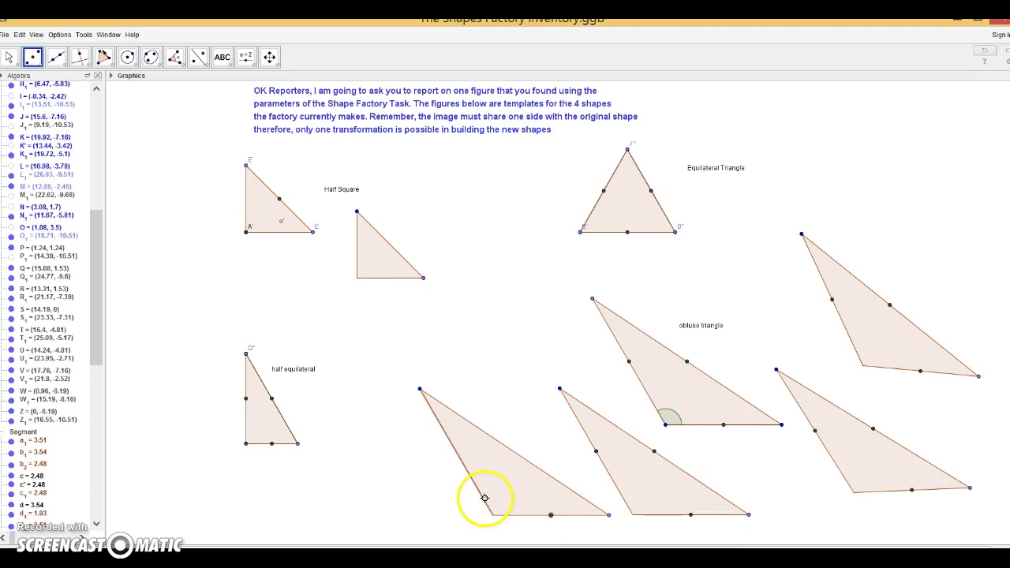
pyautogui.click(481, 493)
pyautogui.click(565, 488)
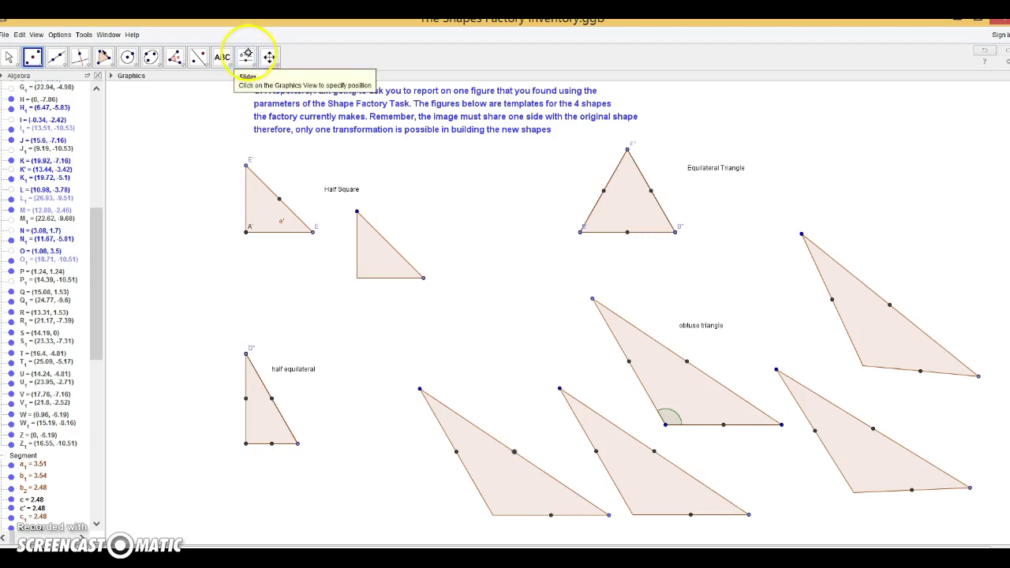
# Step: Circle the half-equilateral triangle freehand with the Pen tool
pyautogui.click(223, 58)
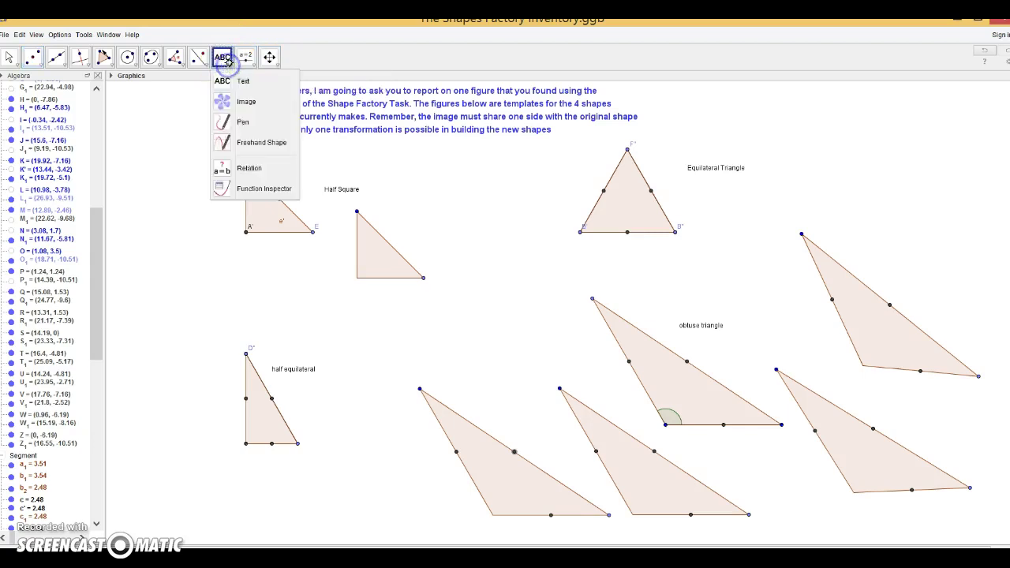
pyautogui.click(224, 124)
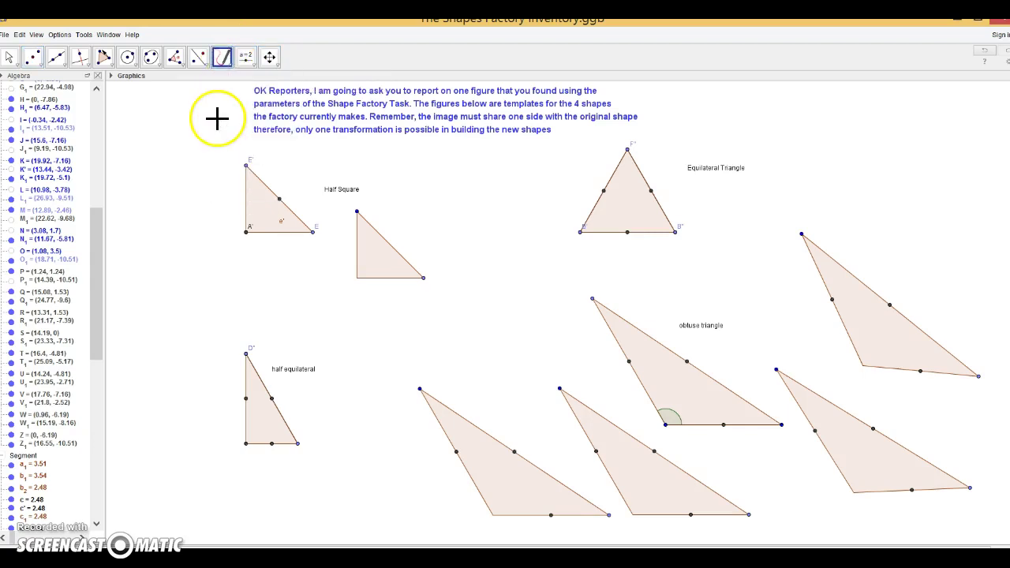
pyautogui.moveTo(300, 310)
pyautogui.mouseDown()
pyautogui.moveTo(255, 289)
pyautogui.moveTo(233, 539)
pyautogui.moveTo(291, 300)
pyautogui.moveTo(161, 450)
pyautogui.mouseUp()
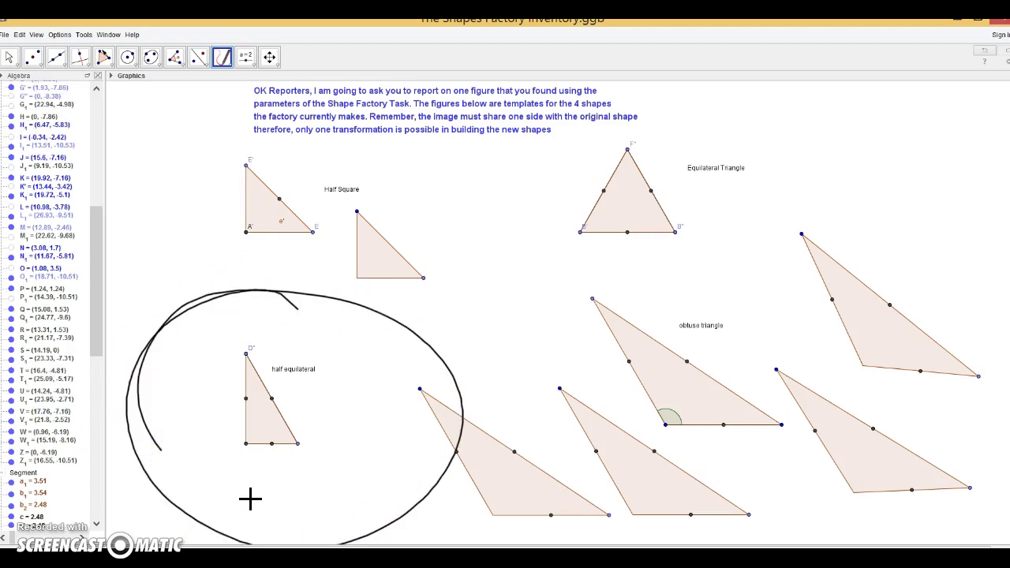
# Step: Reflect the half-equilateral triangle across its hypotenuse to form a kite
pyautogui.click(197, 55)
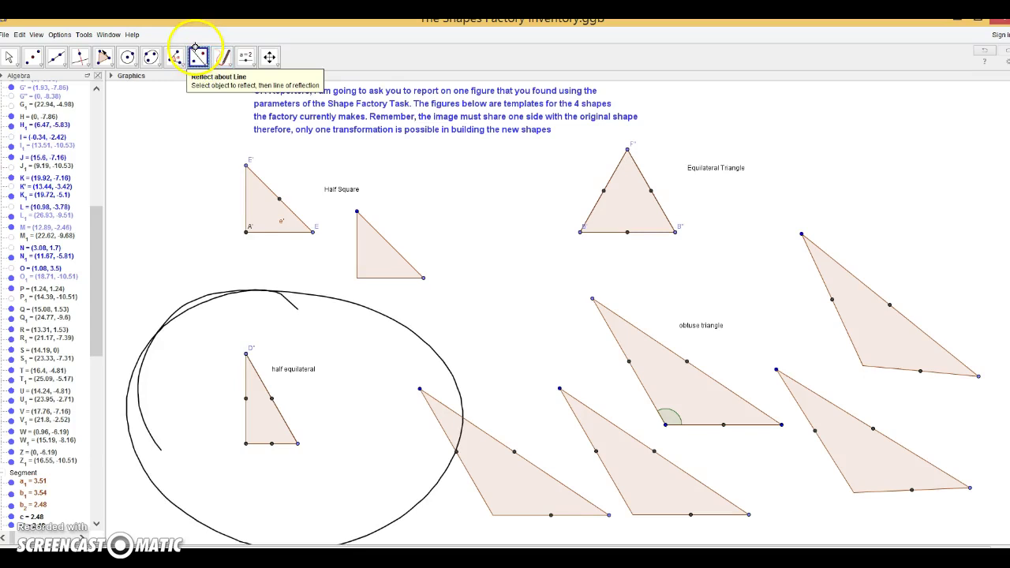
pyautogui.click(263, 416)
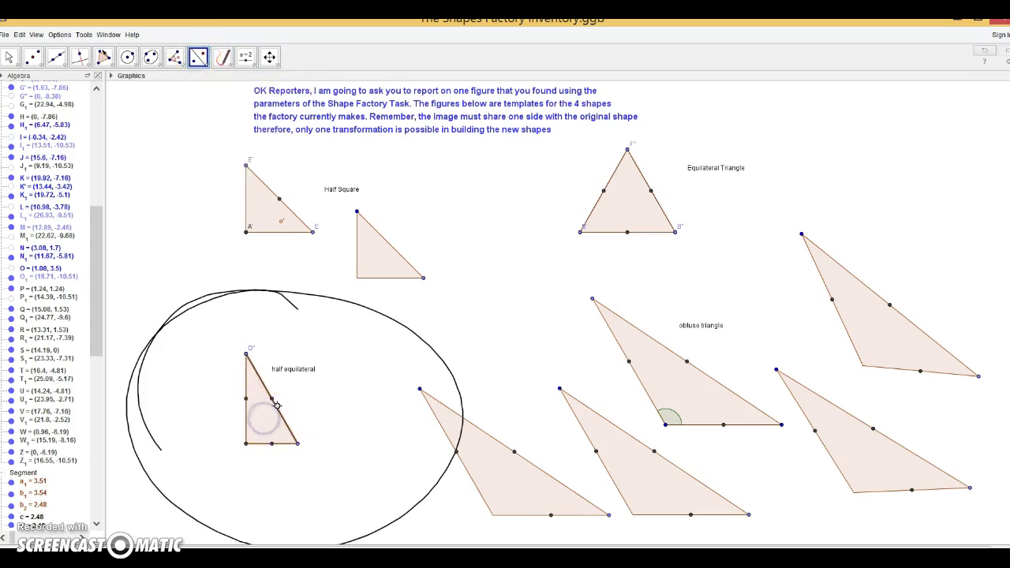
pyautogui.click(276, 406)
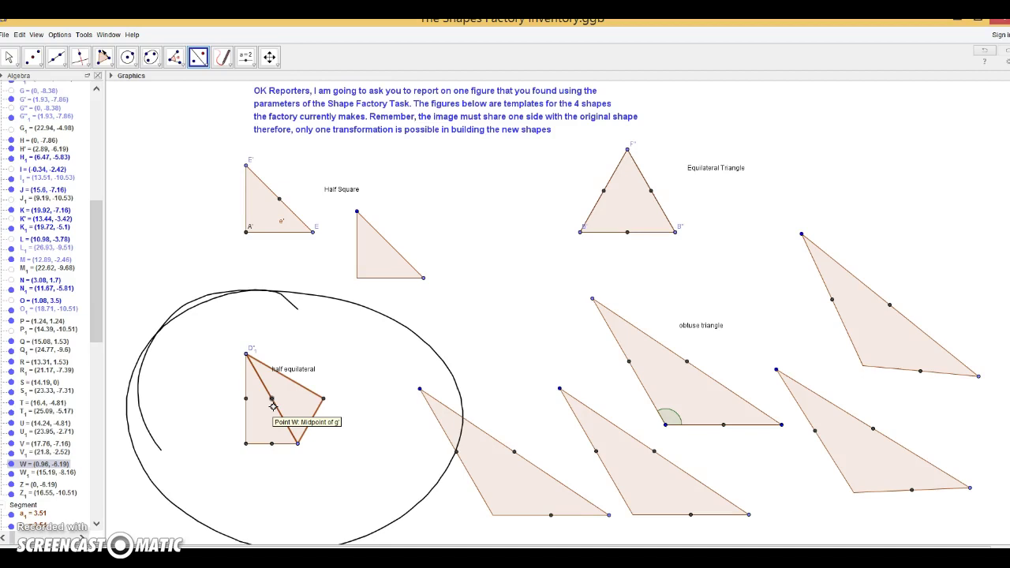
# Step: Handwrite 'oh hai kite!' with the Pen inside the circle to label the kite
pyautogui.click(223, 57)
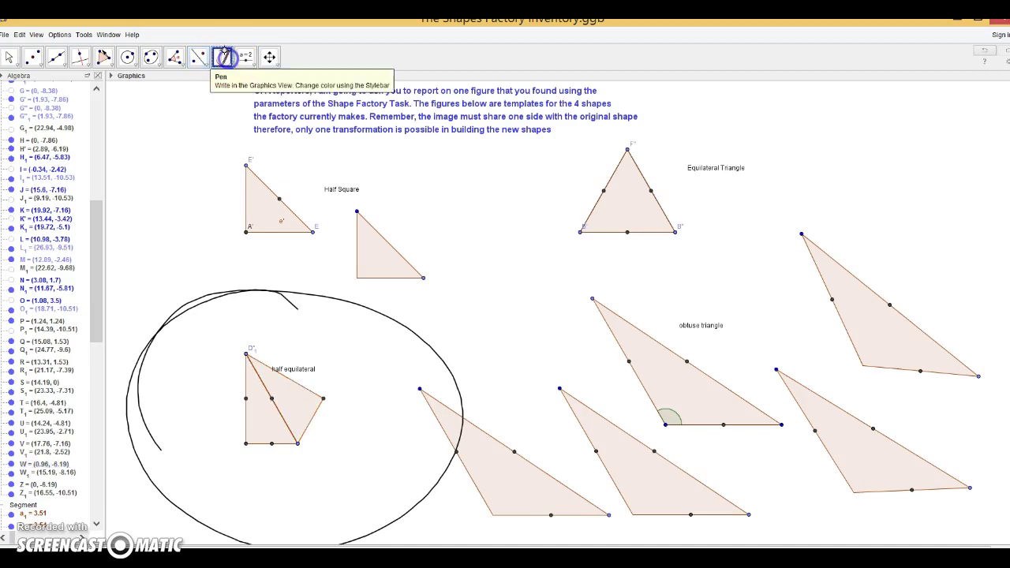
pyautogui.moveTo(231, 495)
pyautogui.mouseDown()
pyautogui.moveTo(234, 482)
pyautogui.moveTo(345, 474)
pyautogui.moveTo(352, 482)
pyautogui.moveTo(295, 524)
pyautogui.moveTo(318, 524)
pyautogui.moveTo(344, 501)
pyautogui.moveTo(360, 513)
pyautogui.mouseUp()
pyautogui.moveTo(351, 499); pyautogui.dragTo(385, 497)
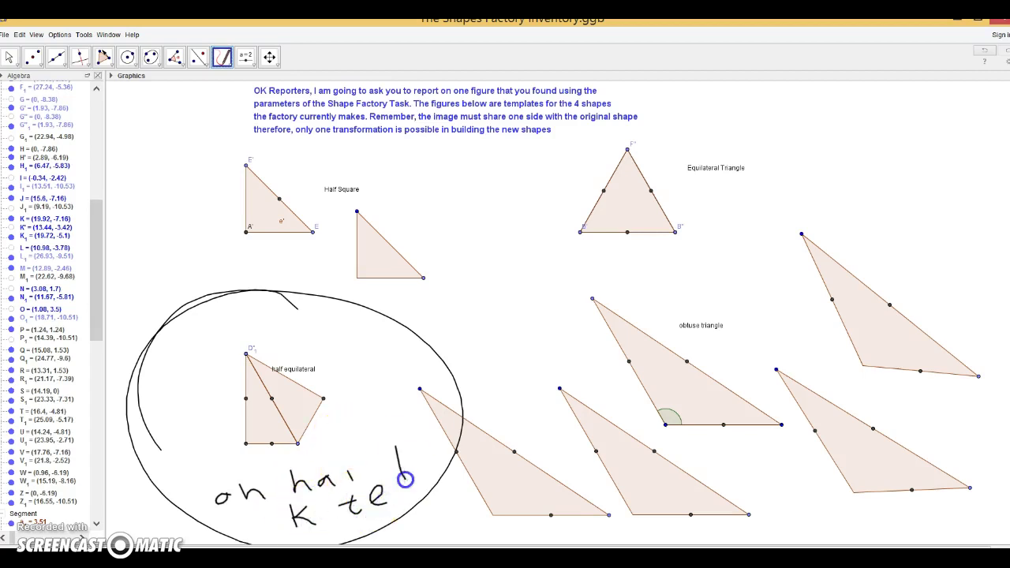
pyautogui.moveTo(405, 448); pyautogui.dragTo(399, 478)
pyautogui.click(324, 499)
pyautogui.moveTo(319, 499); pyautogui.dragTo(317, 523)
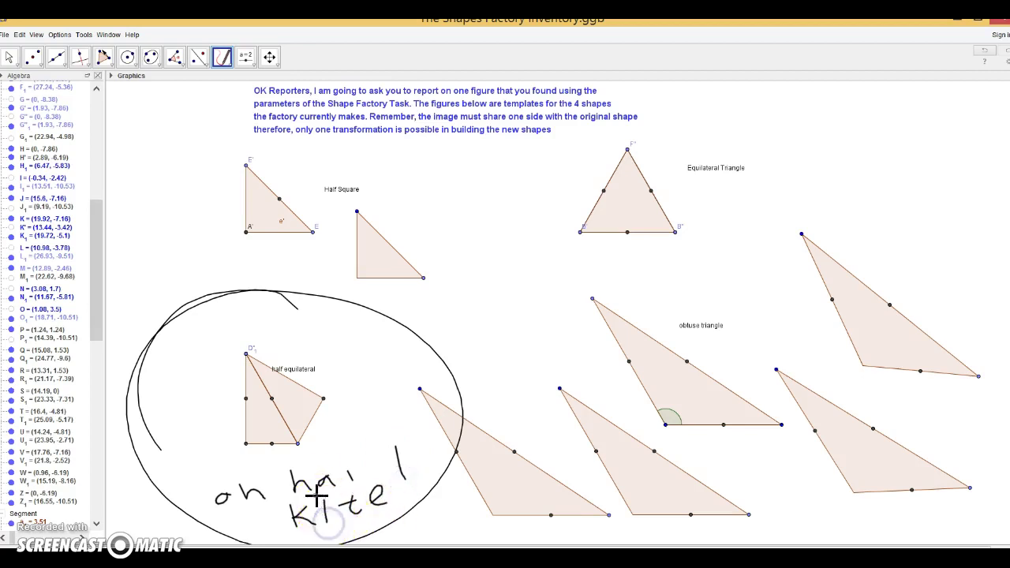
pyautogui.click(314, 489)
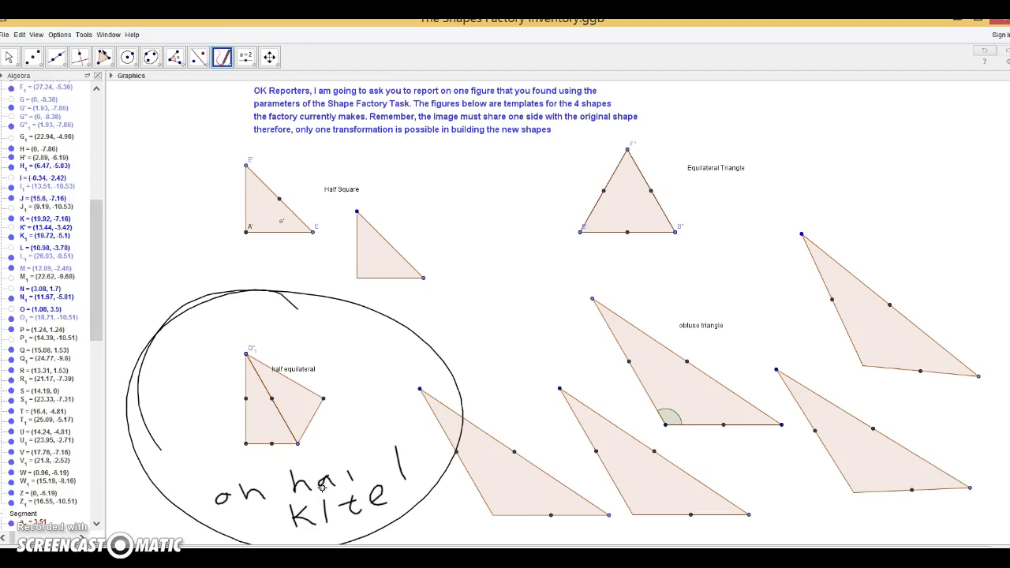
# Step: Make a rigid copy of the half-equilateral triangle and drag it up and right, away from the kite
pyautogui.click(103, 56)
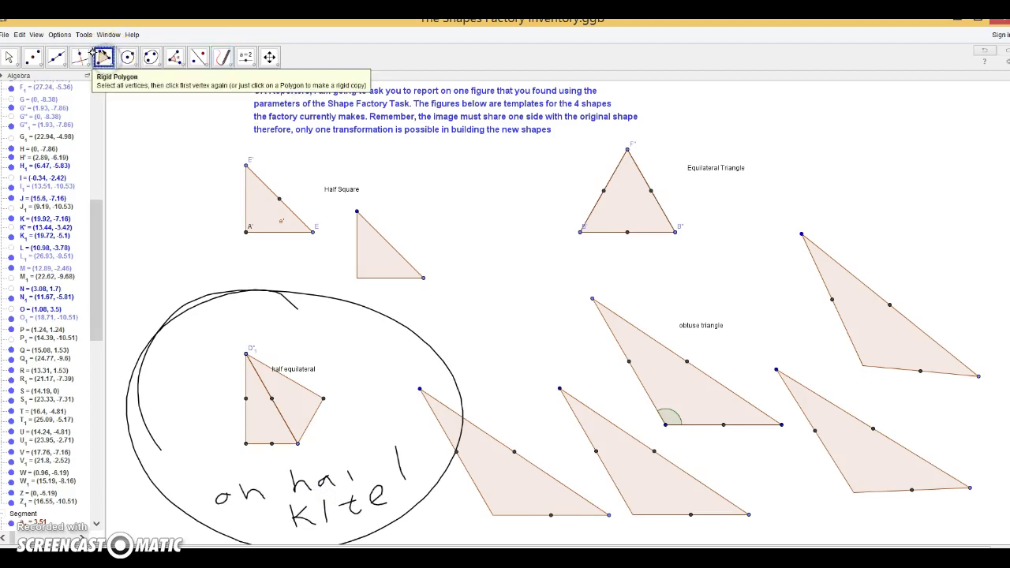
pyautogui.click(272, 424)
pyautogui.click(271, 414)
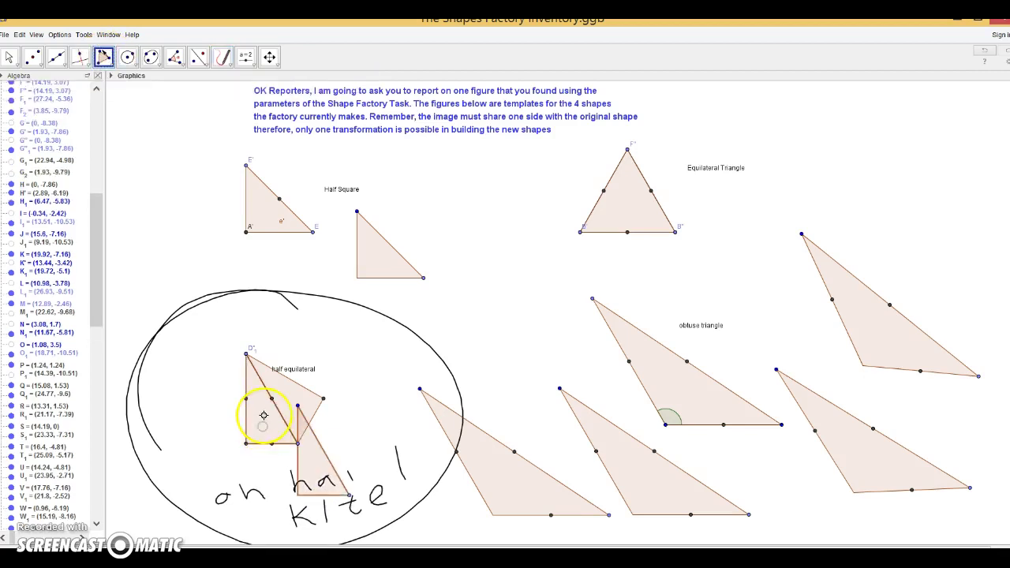
pyautogui.click(12, 56)
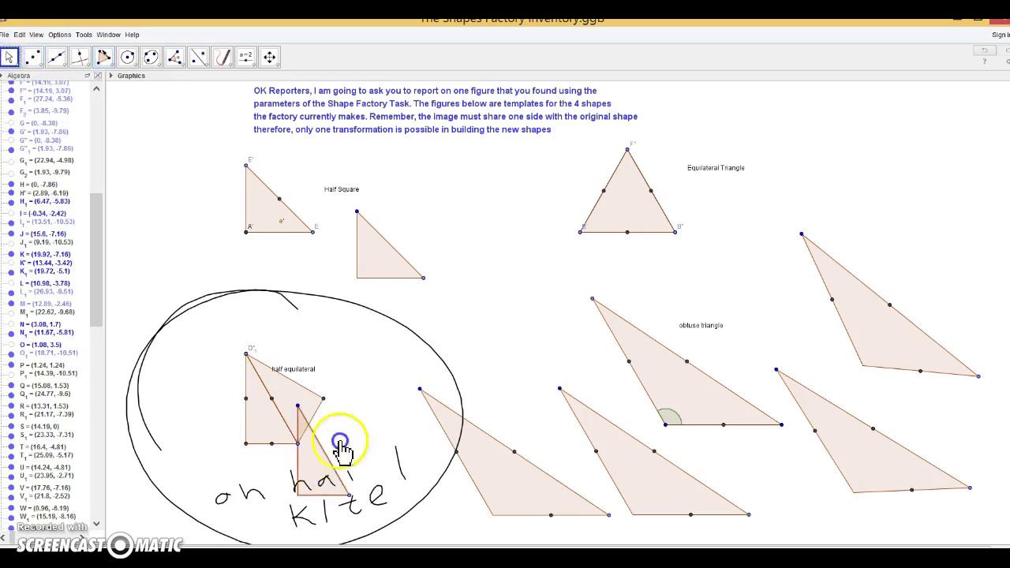
pyautogui.moveTo(340, 447); pyautogui.dragTo(492, 302)
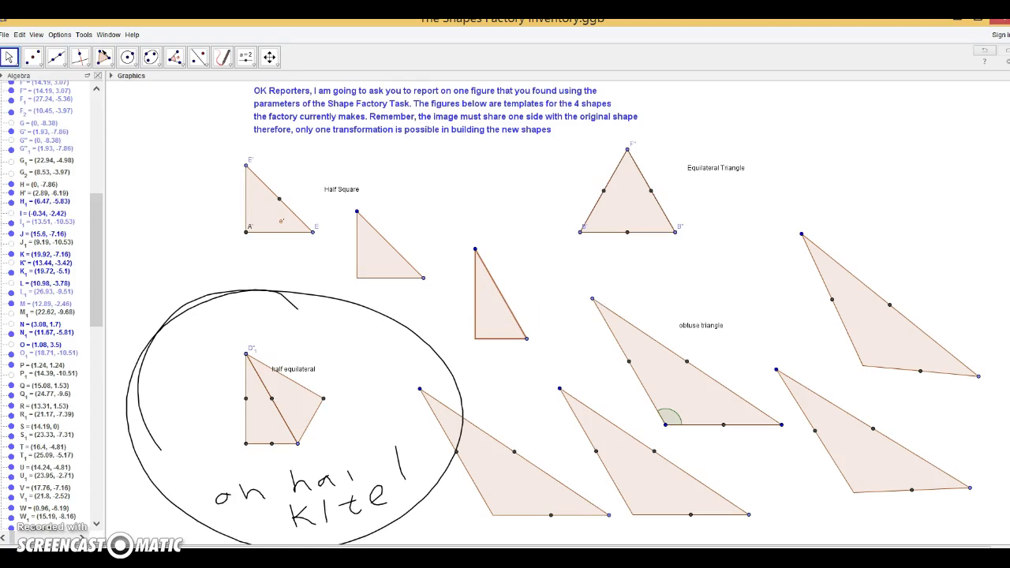
# Step: Add point H2 at the midpoint of the copy's hypotenuse
pyautogui.click(31, 56)
pyautogui.click(30, 50)
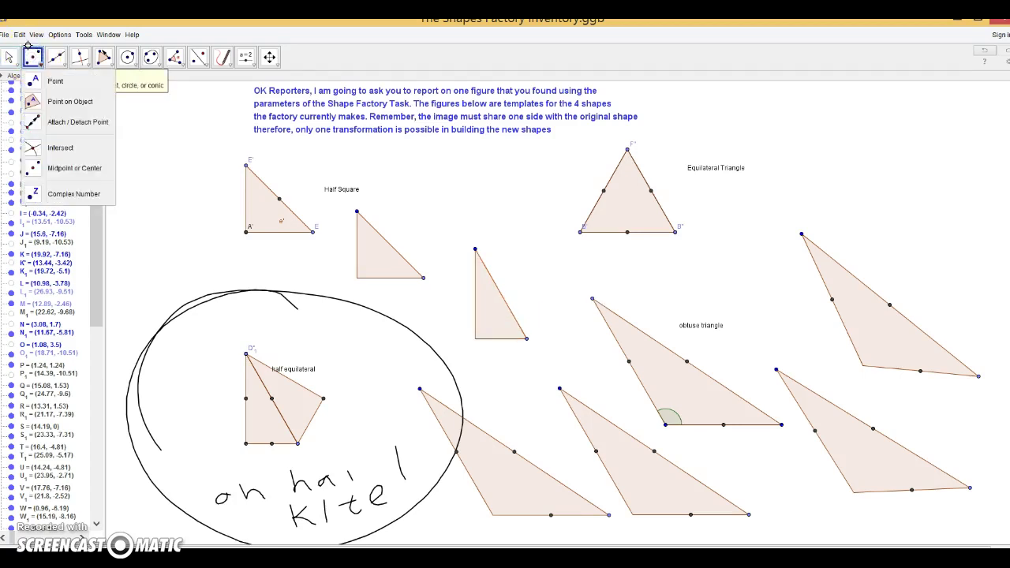
pyautogui.click(513, 311)
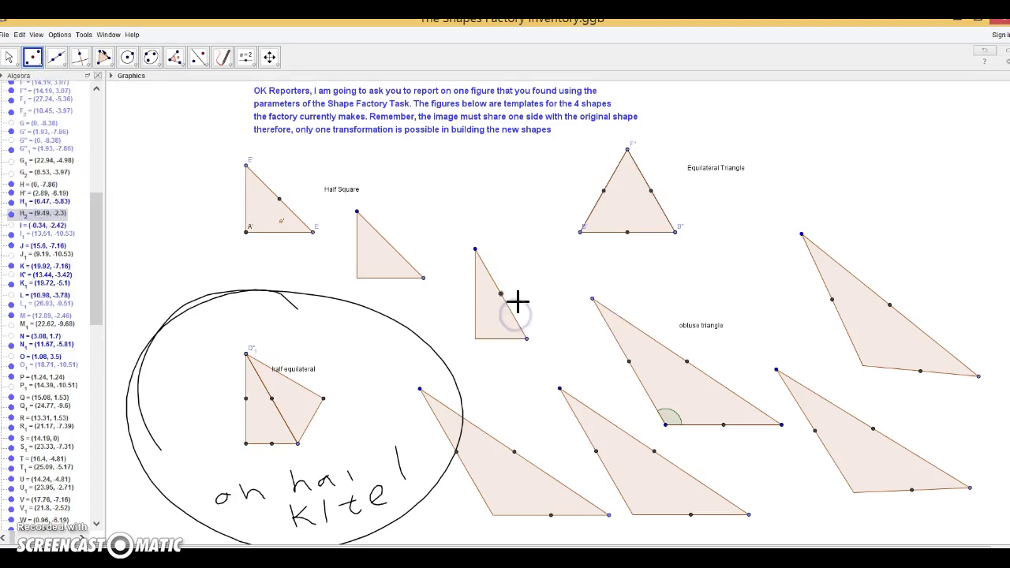
# Step: Bring up the list of transformation tools
pyautogui.click(201, 54)
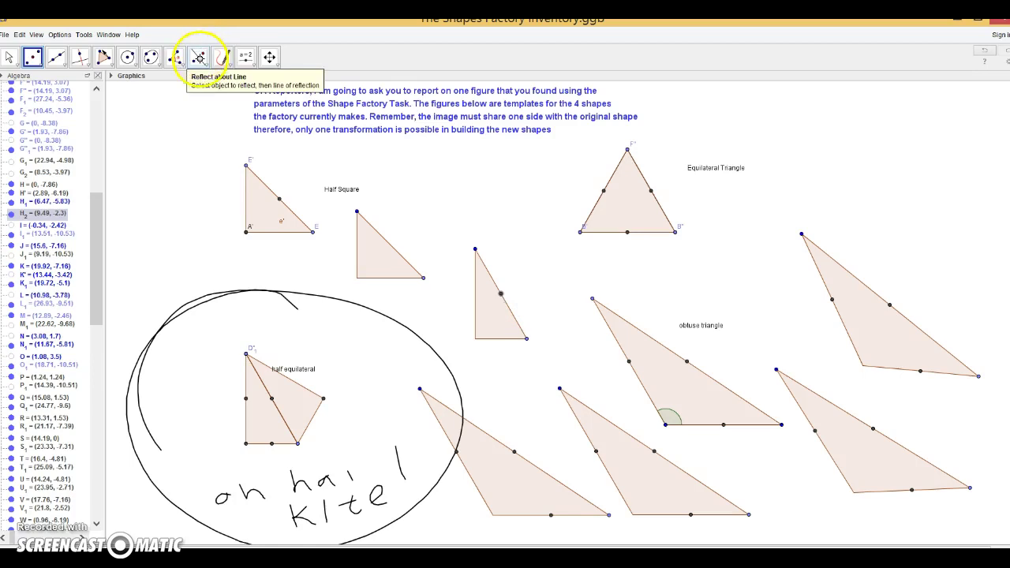
pyautogui.click(199, 57)
pyautogui.click(199, 57)
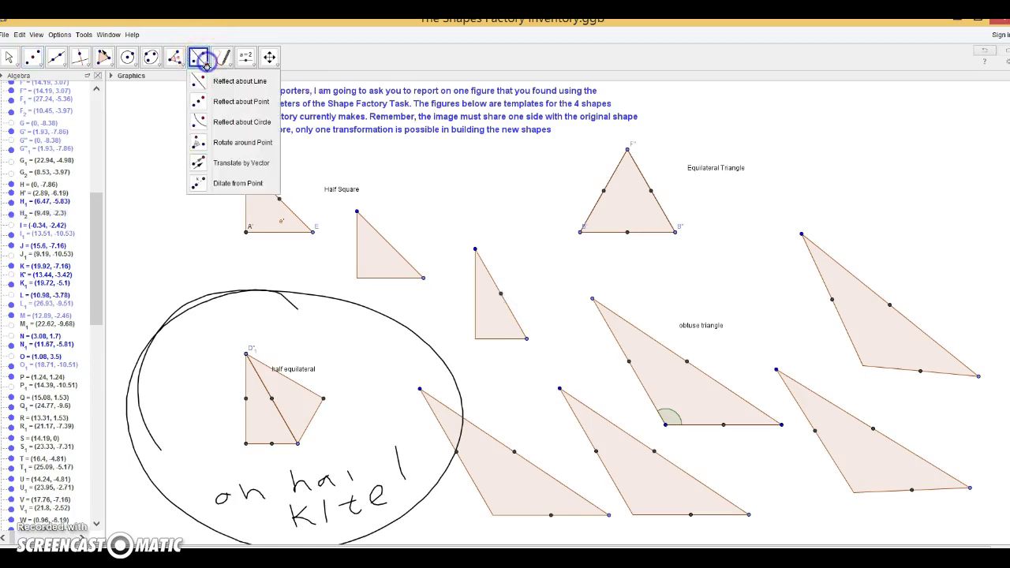
# Step: Rotate the copied triangle 180° counter clockwise about point H2 to form a rectangle
pyautogui.click(228, 141)
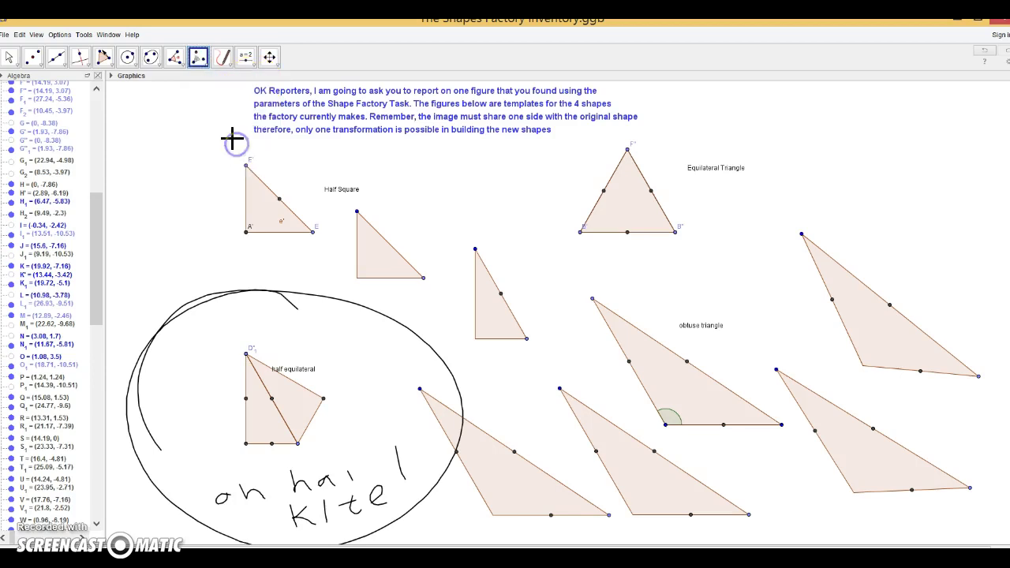
pyautogui.click(497, 304)
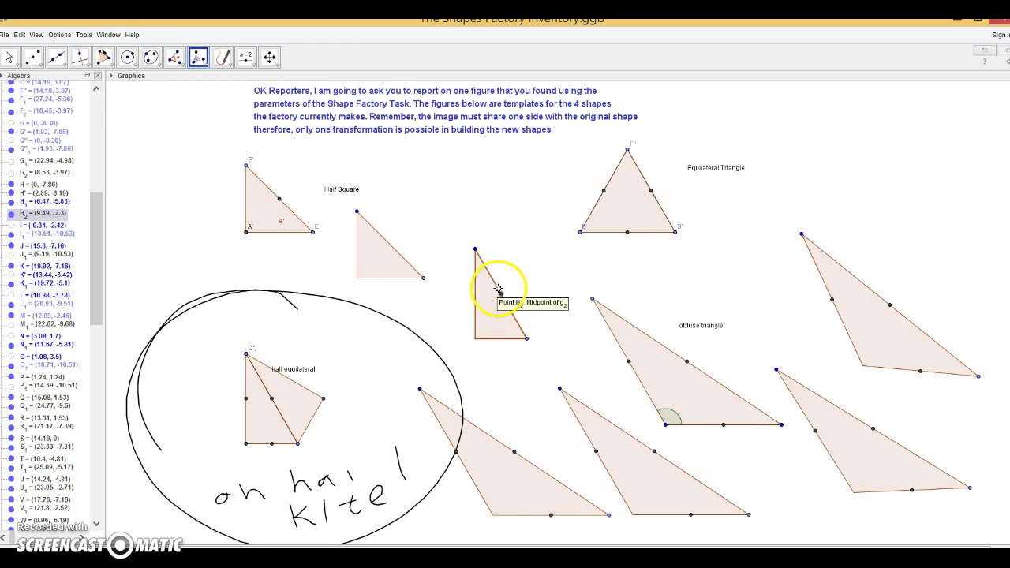
pyautogui.click(500, 294)
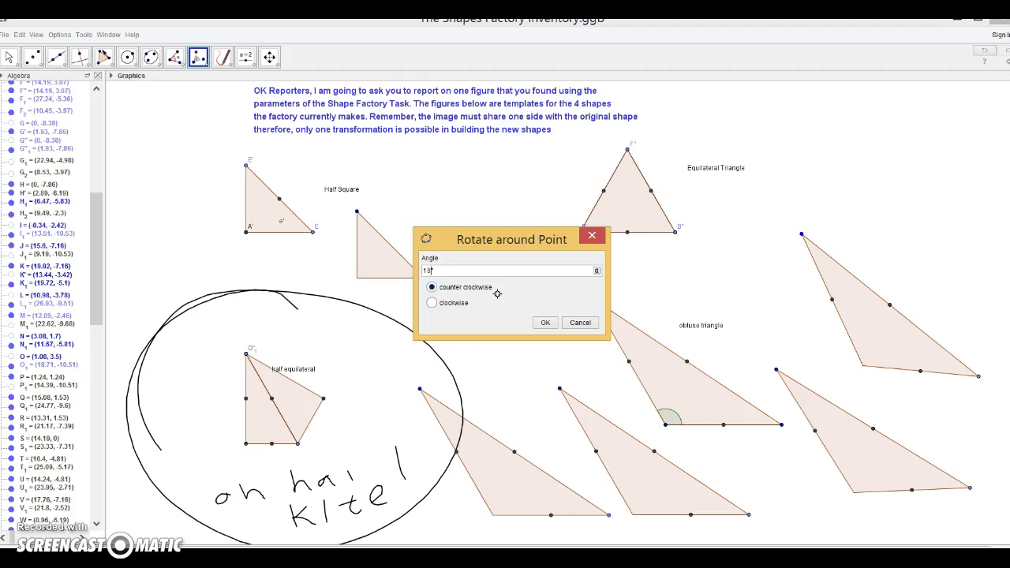
pyautogui.click(545, 322)
pyautogui.click(545, 323)
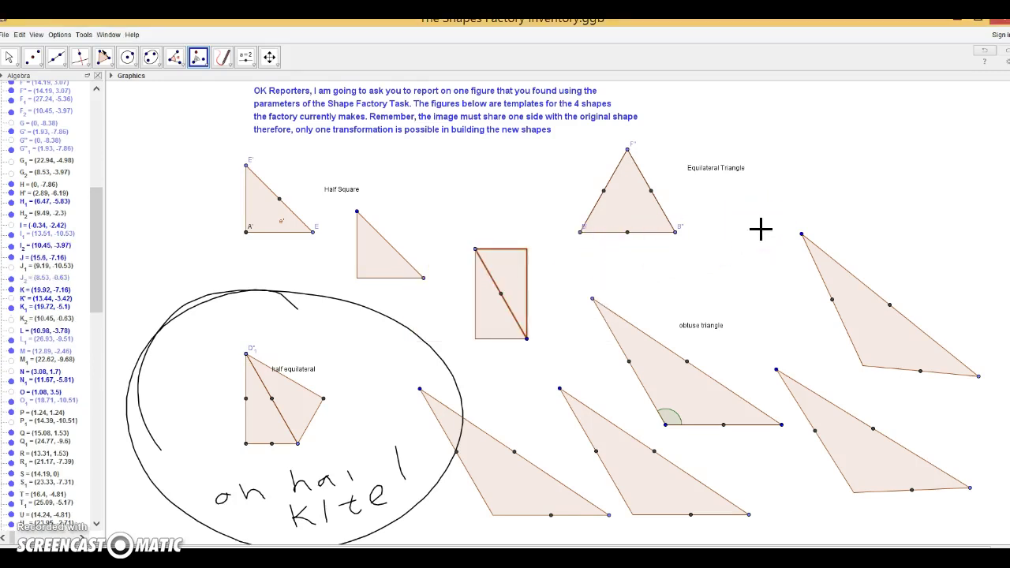
pyautogui.click(477, 314)
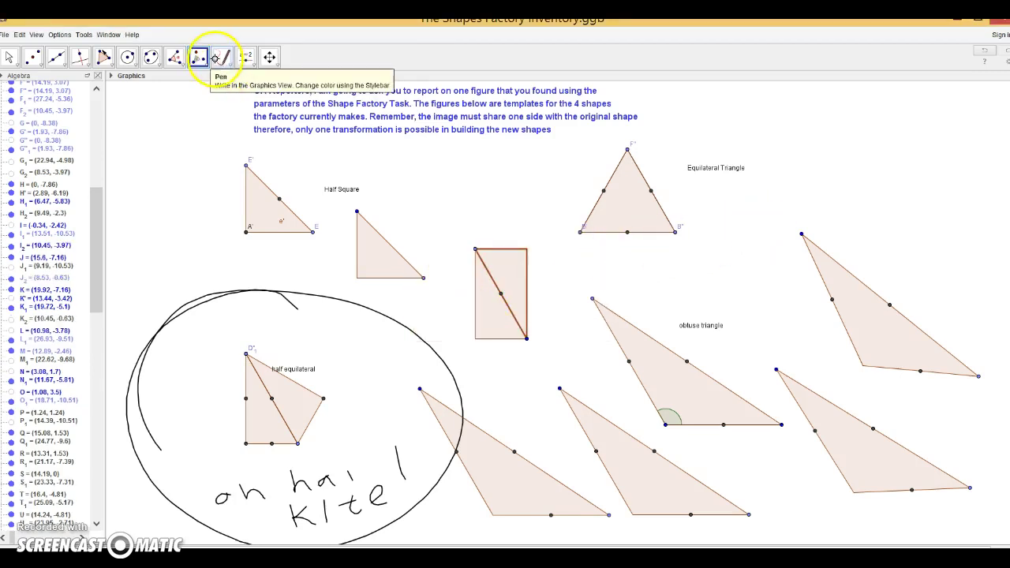
# Step: Measure the rectangle's corner angles with the Angle tool, undoing the unwanted reflex readings
pyautogui.click(174, 56)
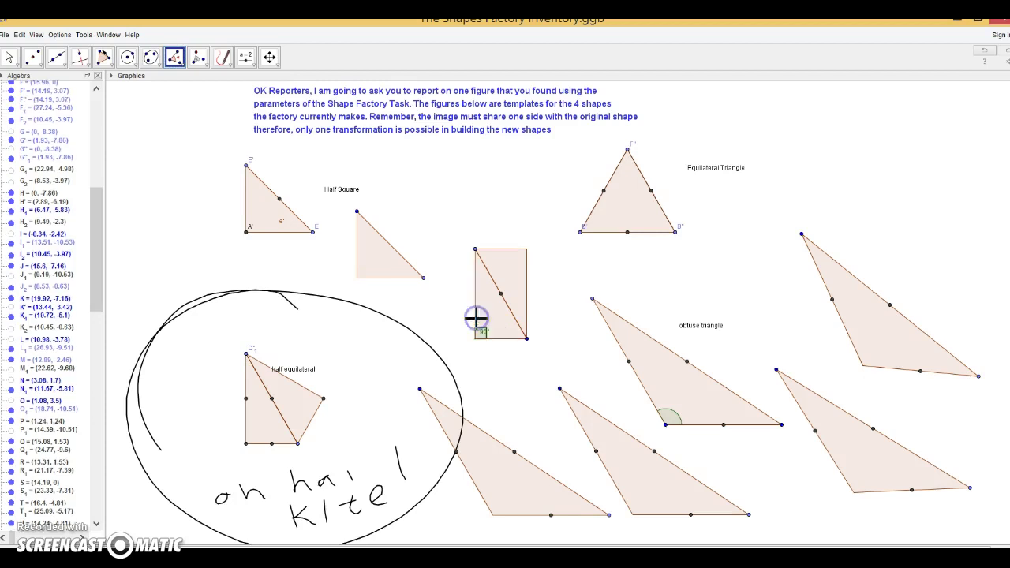
pyautogui.click(477, 332)
pyautogui.click(502, 251)
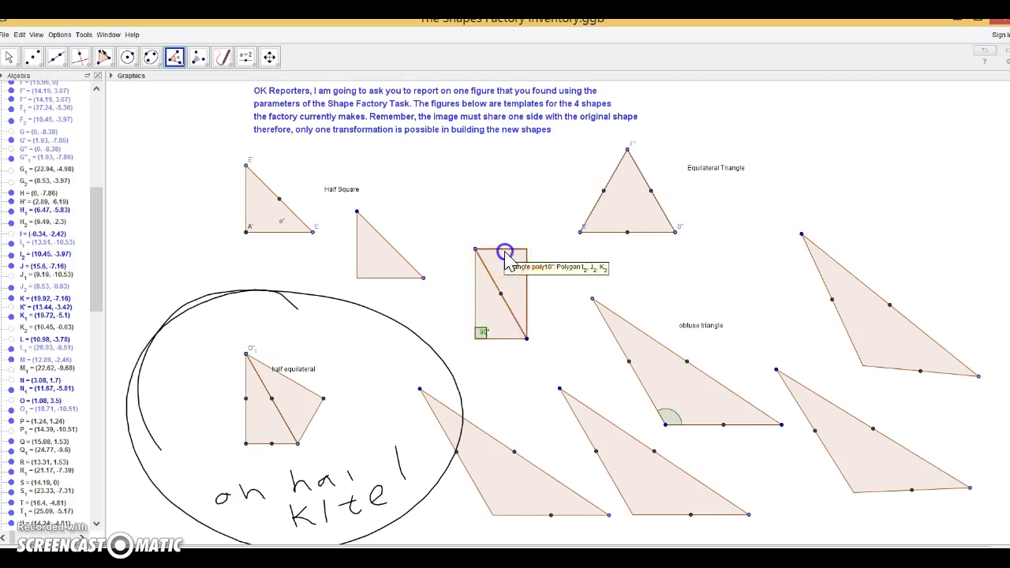
pyautogui.click(504, 262)
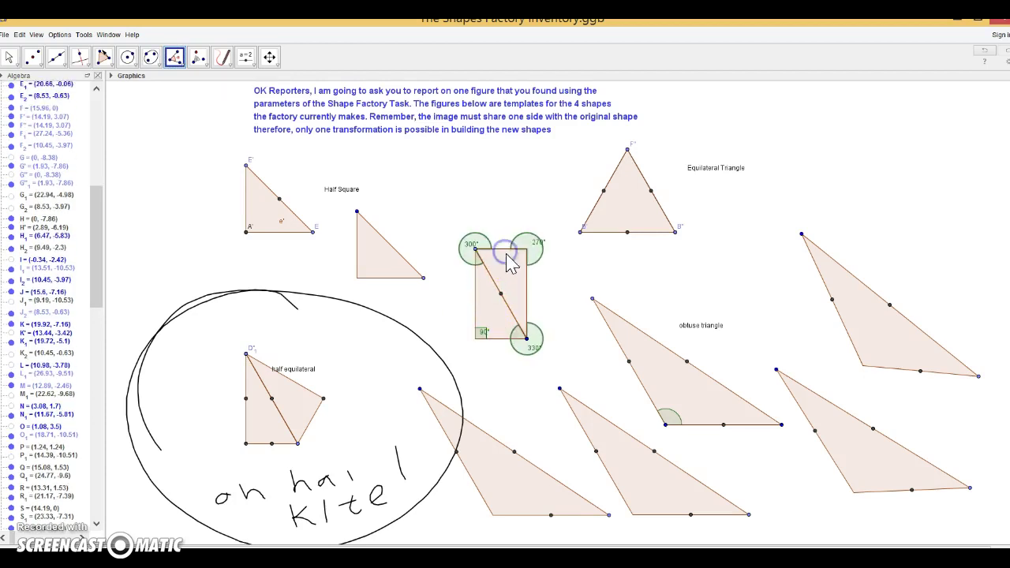
pyautogui.click(983, 52)
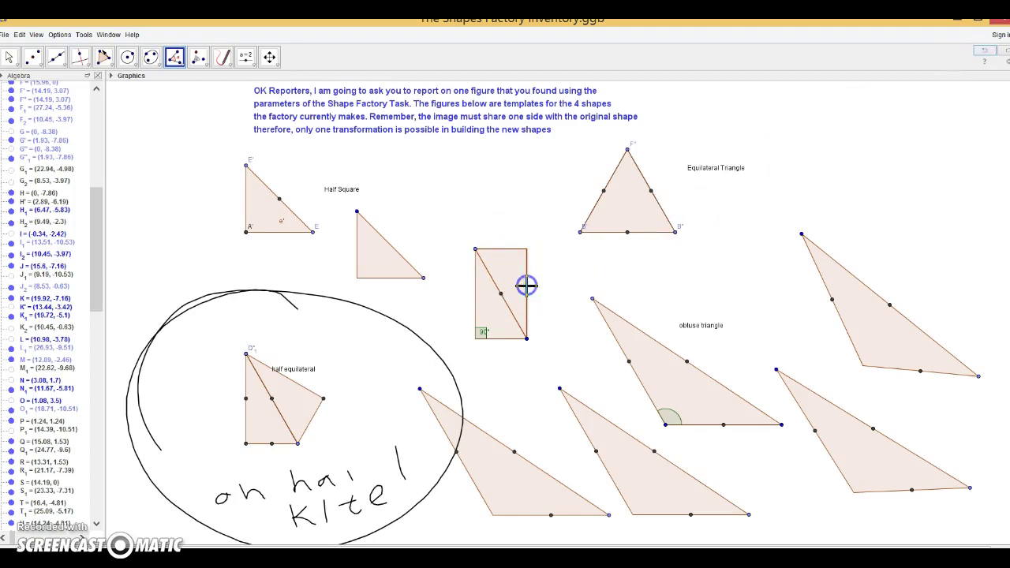
# Step: Re-measure the top-right corner angle after undoing 270°, then open the Angle tool help
pyautogui.click(502, 254)
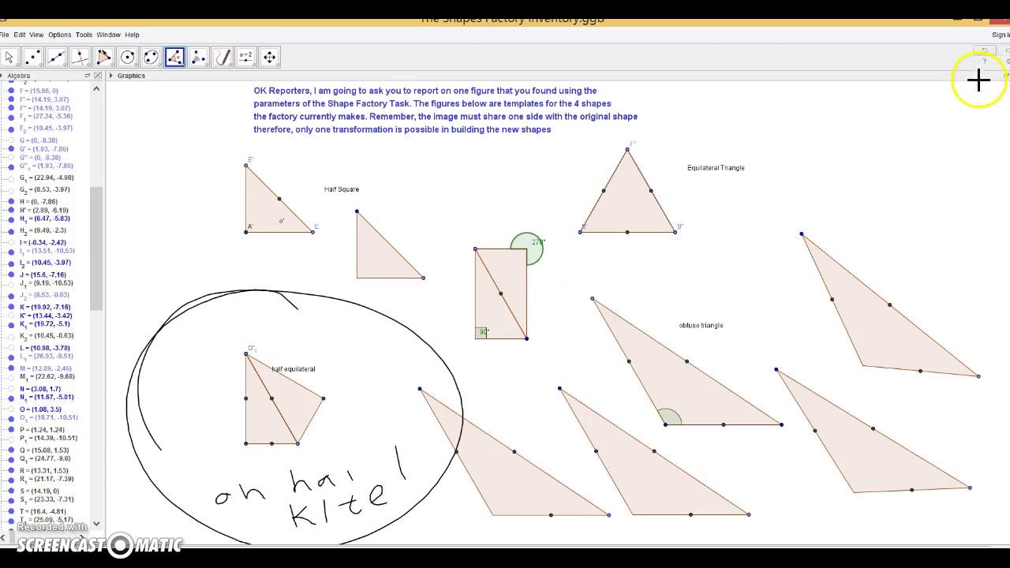
pyautogui.click(986, 50)
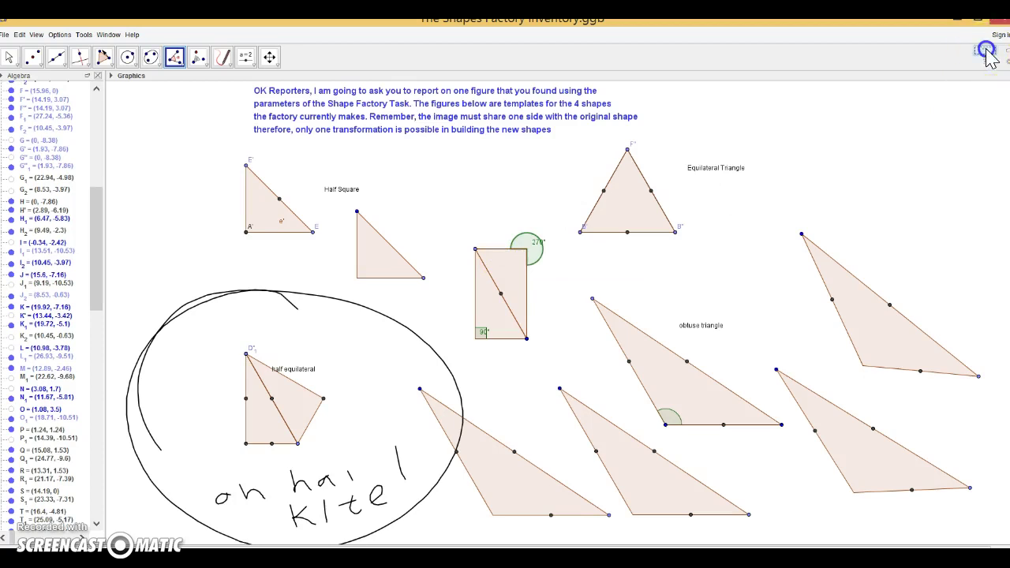
pyautogui.click(506, 252)
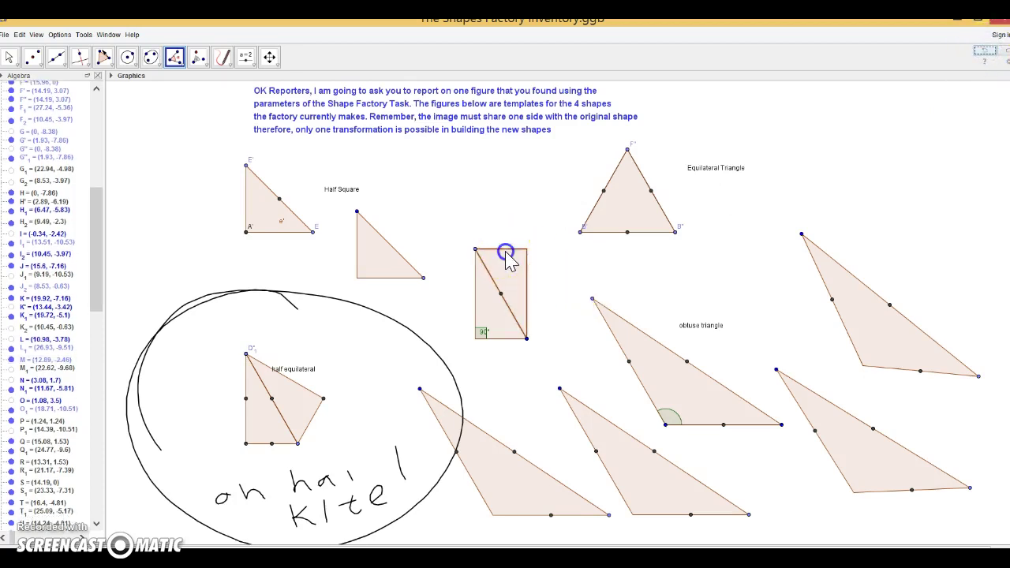
pyautogui.click(985, 63)
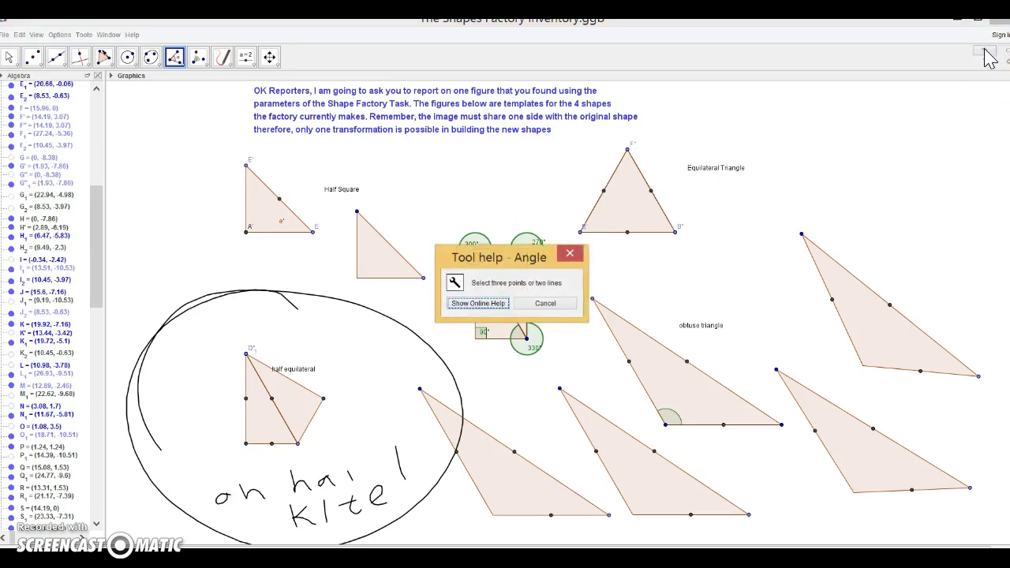
# Step: Dismiss the angle help, undo the reflex angle readings, and mark the rectangle's top-right corner as 90°
pyautogui.click(543, 304)
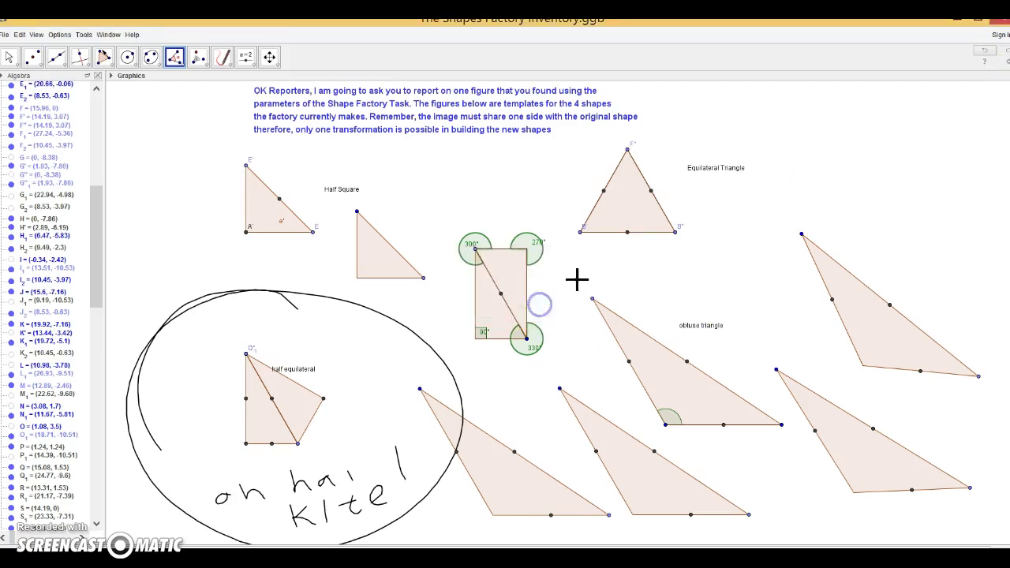
pyautogui.click(985, 52)
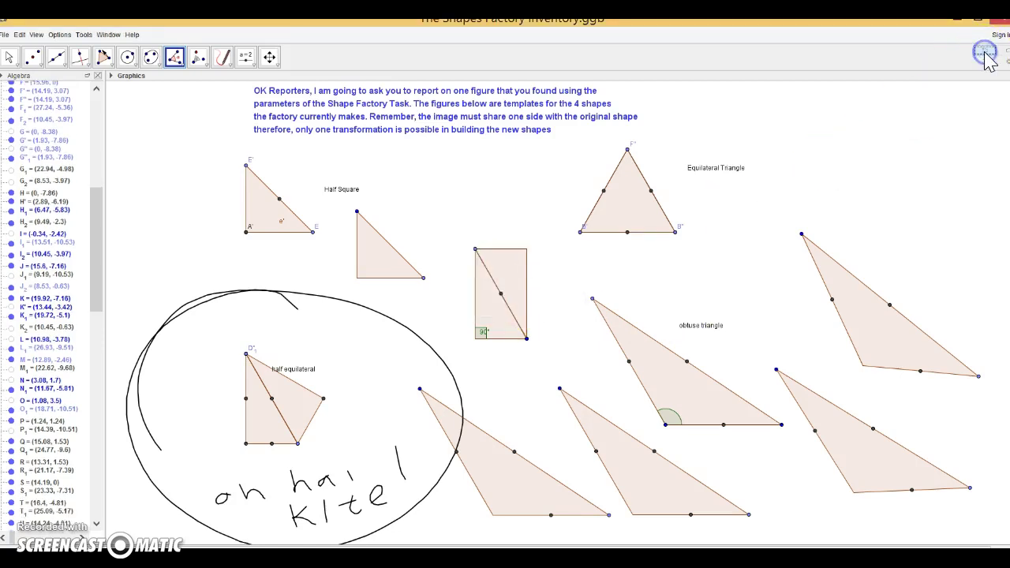
pyautogui.click(502, 250)
pyautogui.click(519, 273)
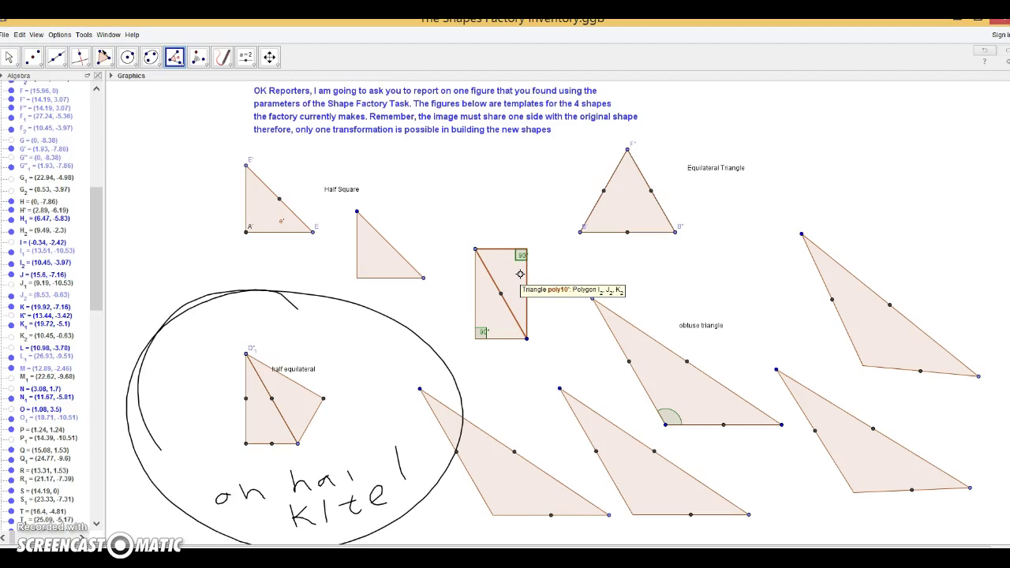
# Step: Pick points on the rectangle's left and top edges for another angle measurement
pyautogui.click(474, 291)
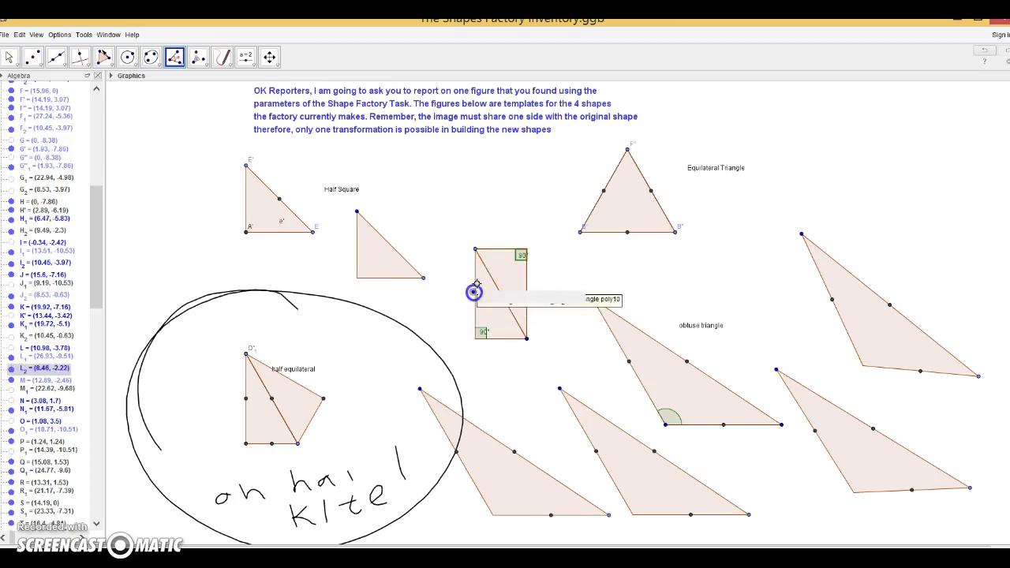
pyautogui.click(499, 248)
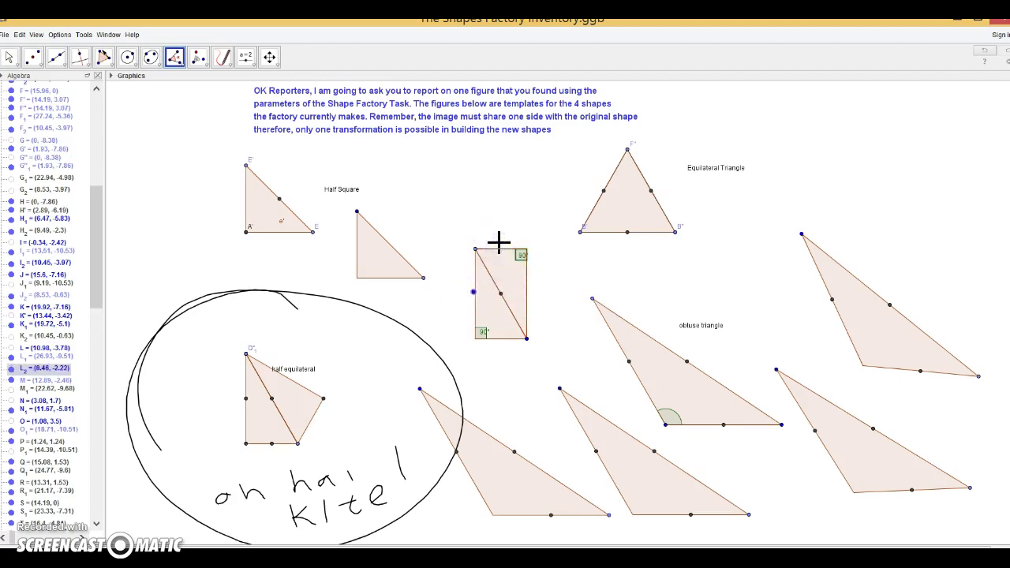
pyautogui.click(479, 309)
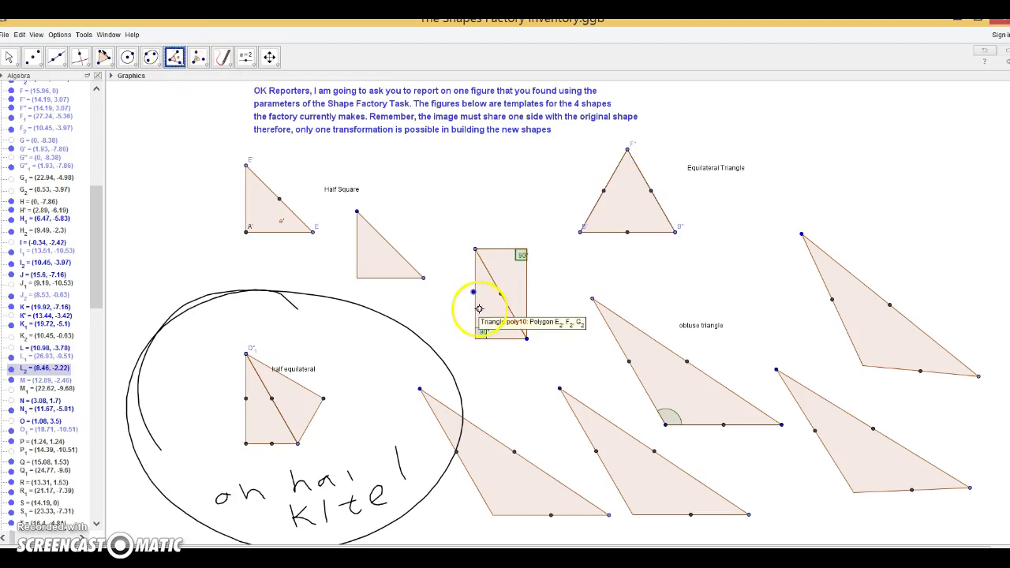
pyautogui.click(500, 250)
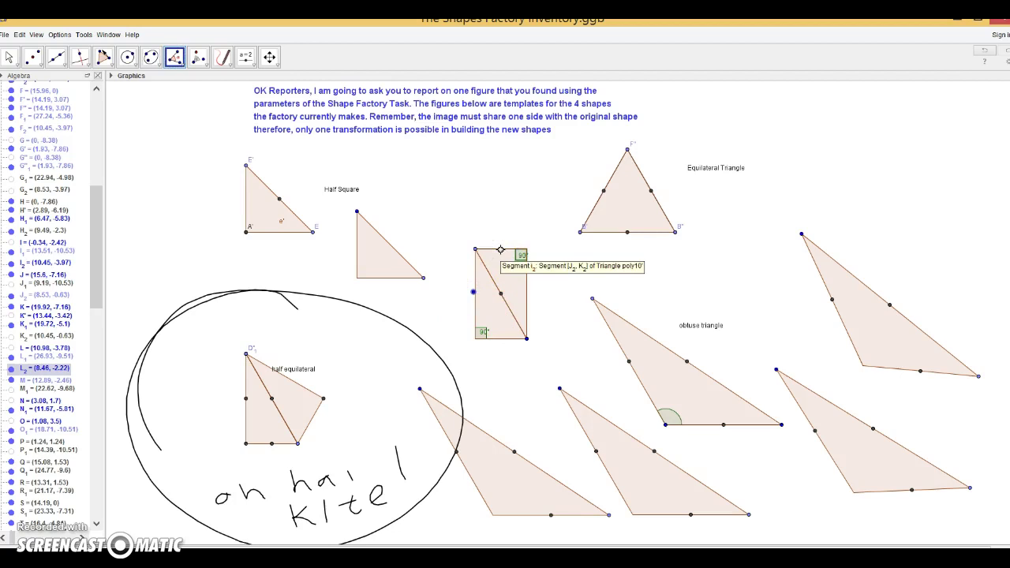
pyautogui.click(919, 175)
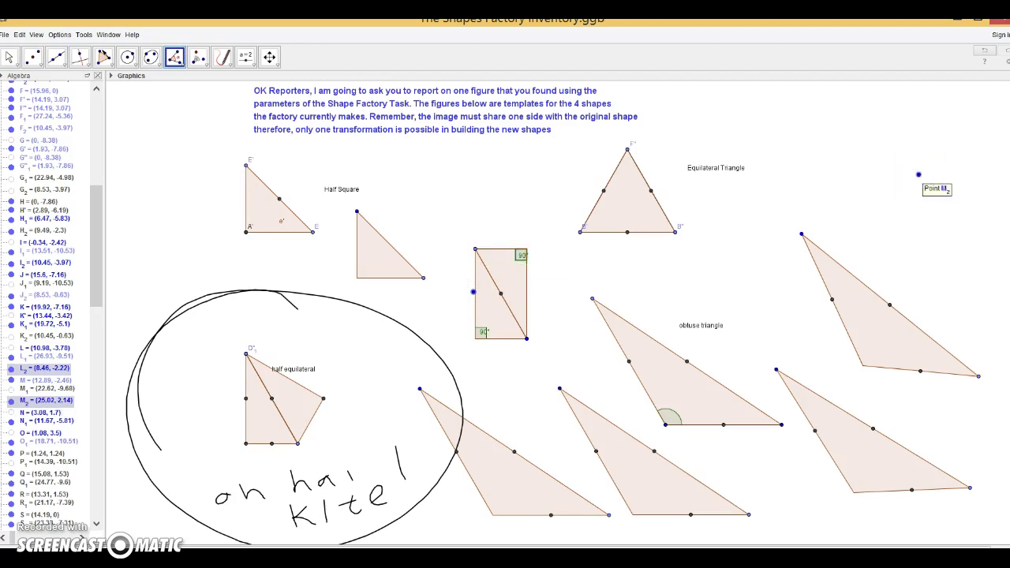
# Step: Undo the angle marks, the rectangle and the reflected triangle inside the circle
pyautogui.click(986, 56)
pyautogui.click(989, 56)
pyautogui.click(988, 54)
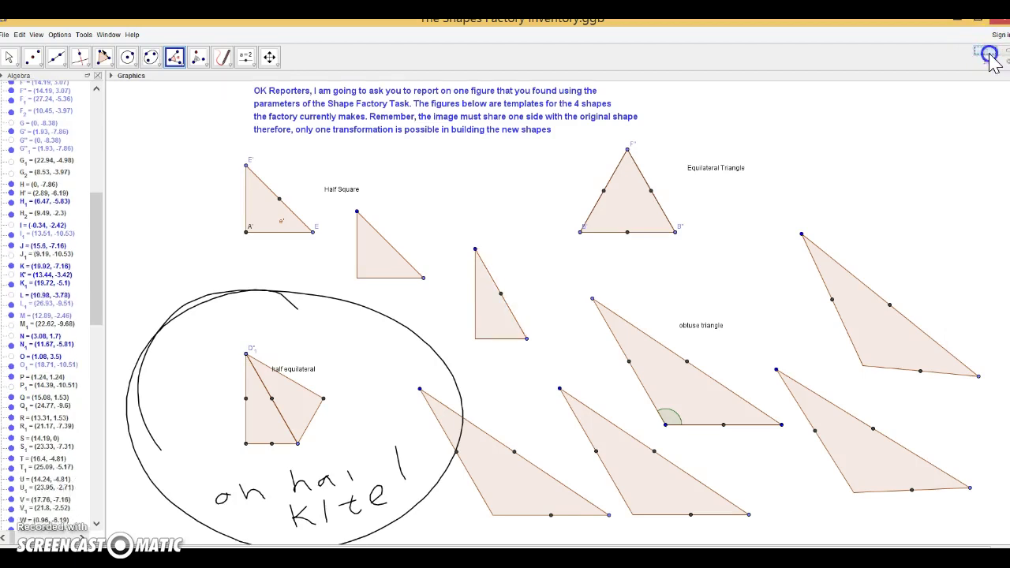
pyautogui.click(988, 54)
pyautogui.click(988, 53)
pyautogui.click(987, 54)
pyautogui.click(989, 53)
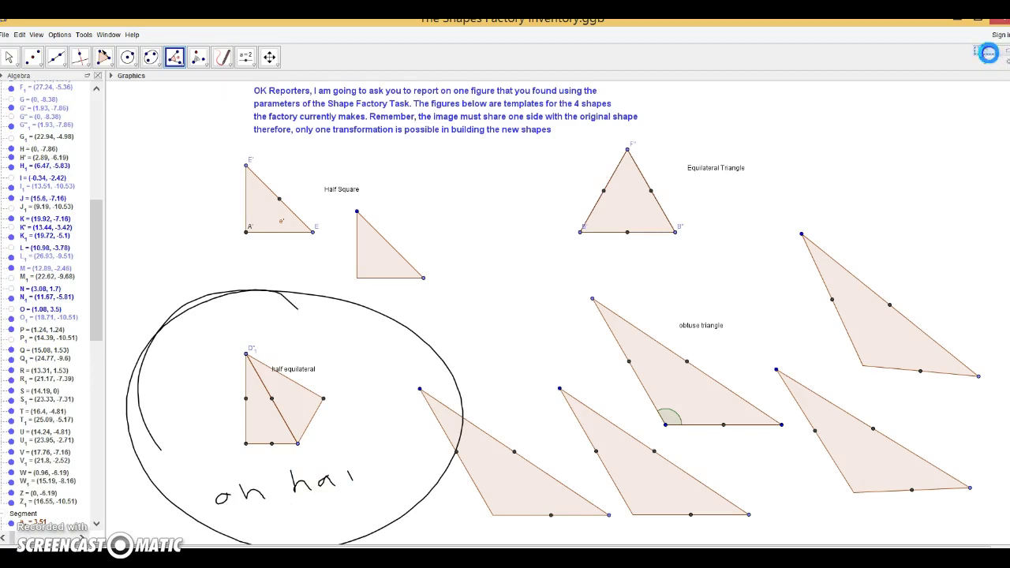
# Step: Undo the freehand circle and the kite writing
pyautogui.click(988, 54)
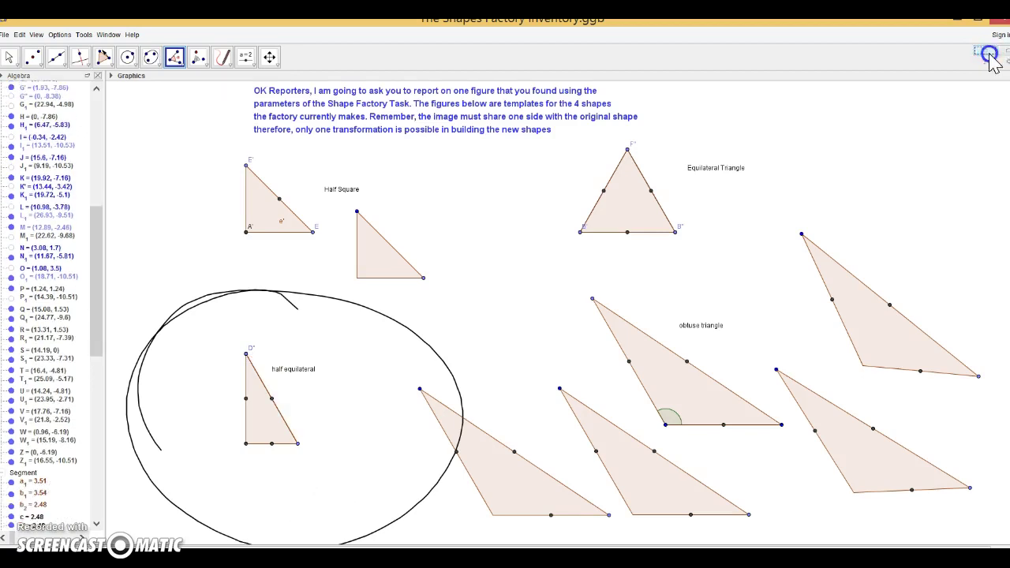
pyautogui.click(988, 53)
pyautogui.click(989, 54)
pyautogui.click(988, 54)
# Step: Undo all the copied triangles, including the right, lower and Half Square copies
pyautogui.click(988, 54)
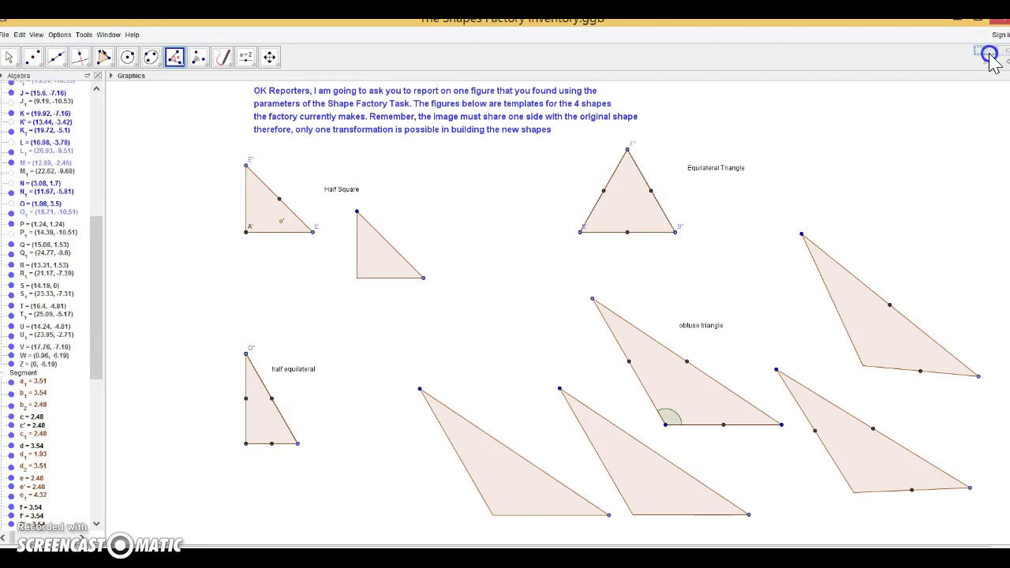
pyautogui.click(988, 54)
pyautogui.click(988, 53)
pyautogui.click(988, 54)
pyautogui.click(988, 54)
pyautogui.click(988, 54)
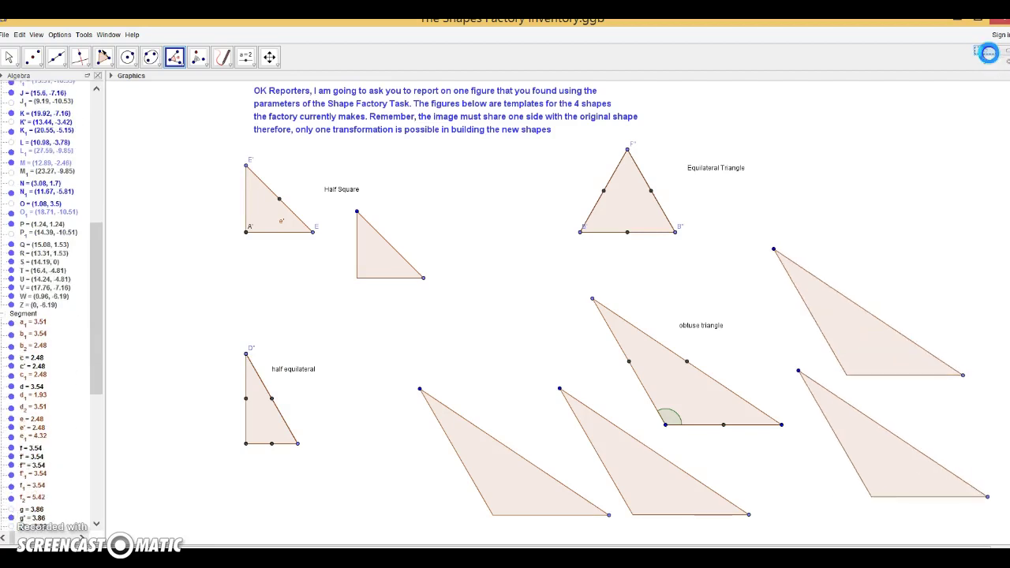
pyautogui.click(988, 54)
pyautogui.click(988, 54)
pyautogui.click(988, 54)
pyautogui.click(988, 54)
pyautogui.click(988, 54)
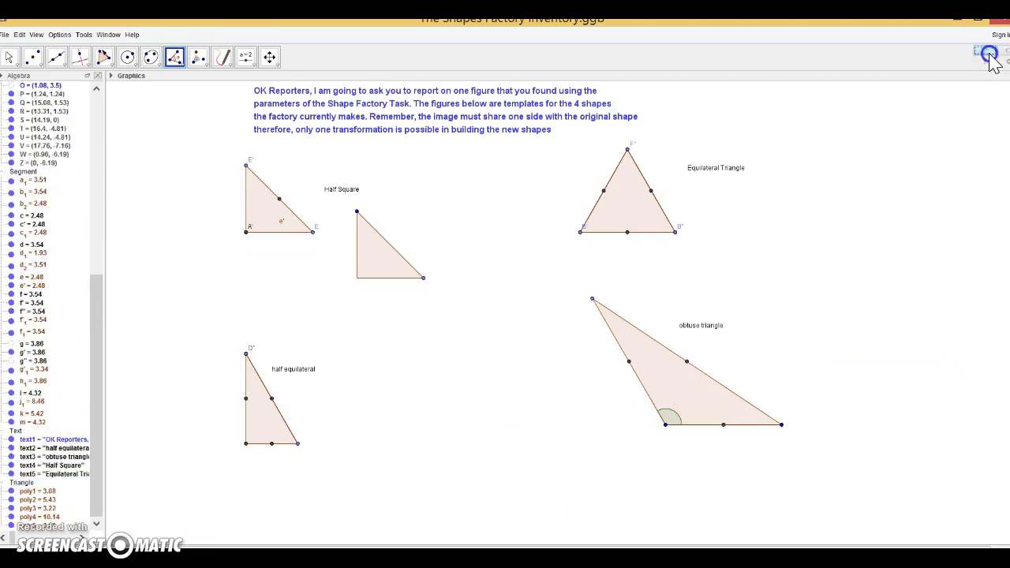
pyautogui.click(990, 57)
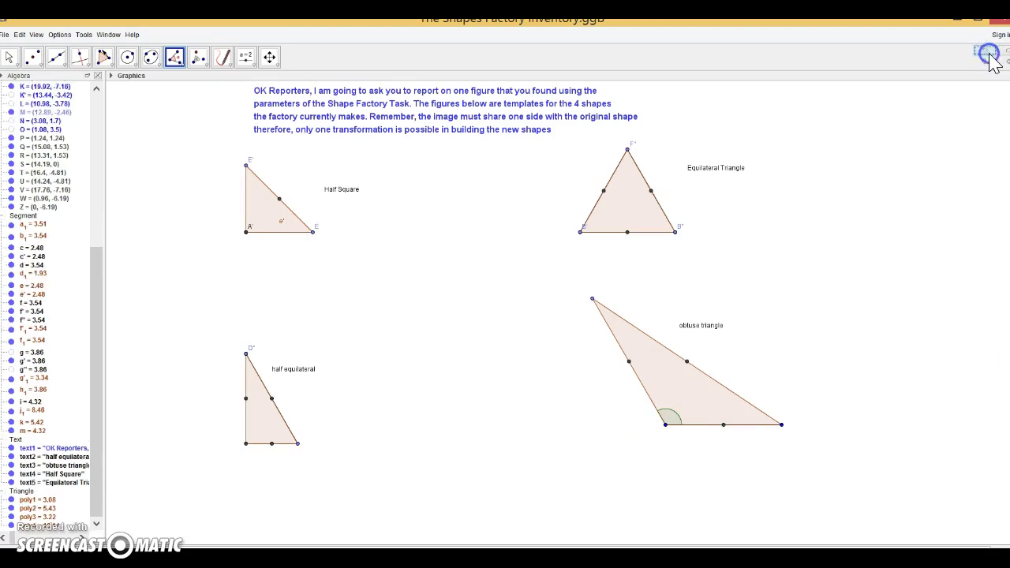
pyautogui.click(990, 57)
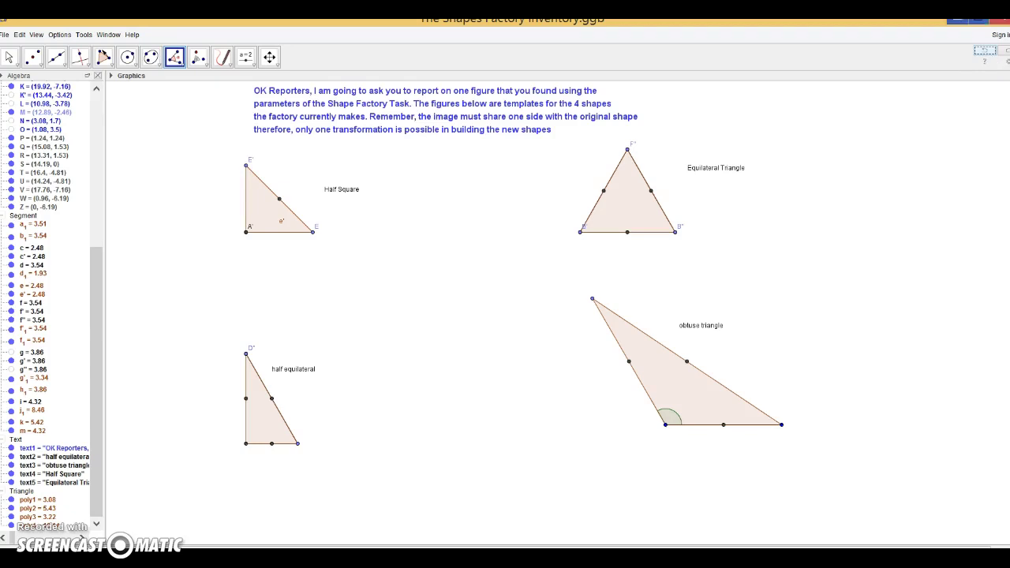
# Step: Place a Text object on the canvas reading 'Type the new shape's name'
pyautogui.click(270, 63)
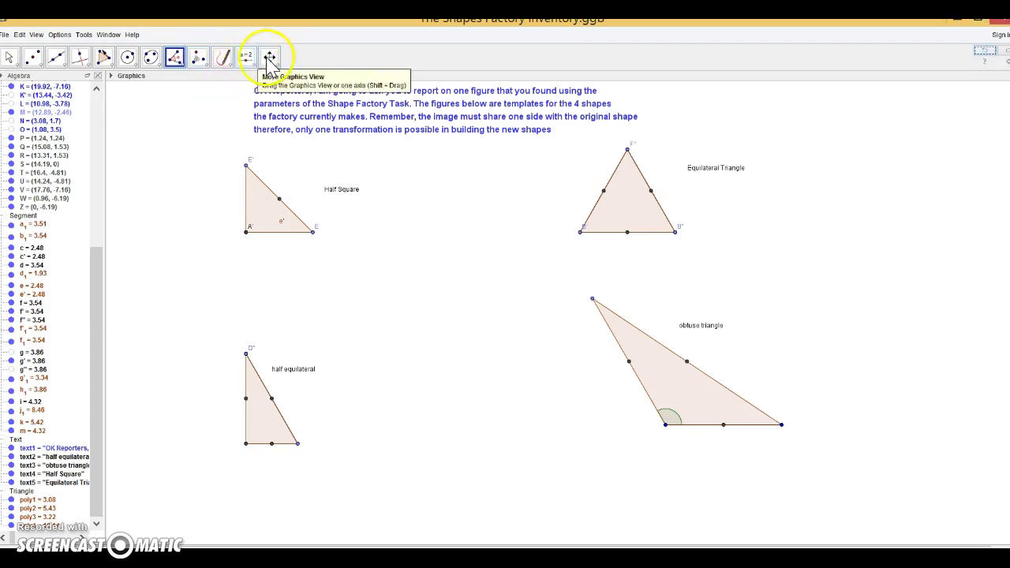
pyautogui.click(227, 65)
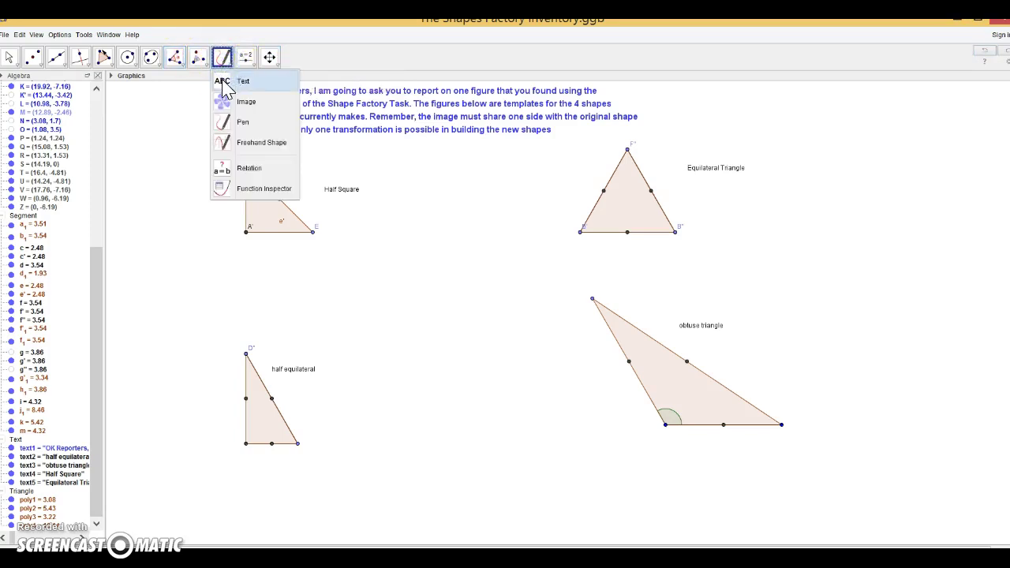
pyautogui.click(221, 82)
pyautogui.click(454, 317)
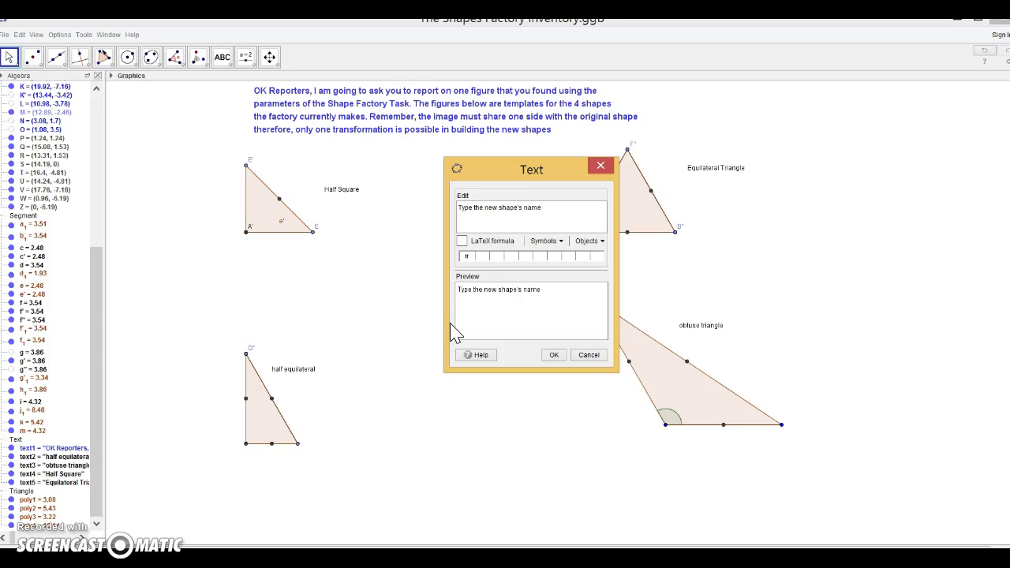
pyautogui.click(557, 356)
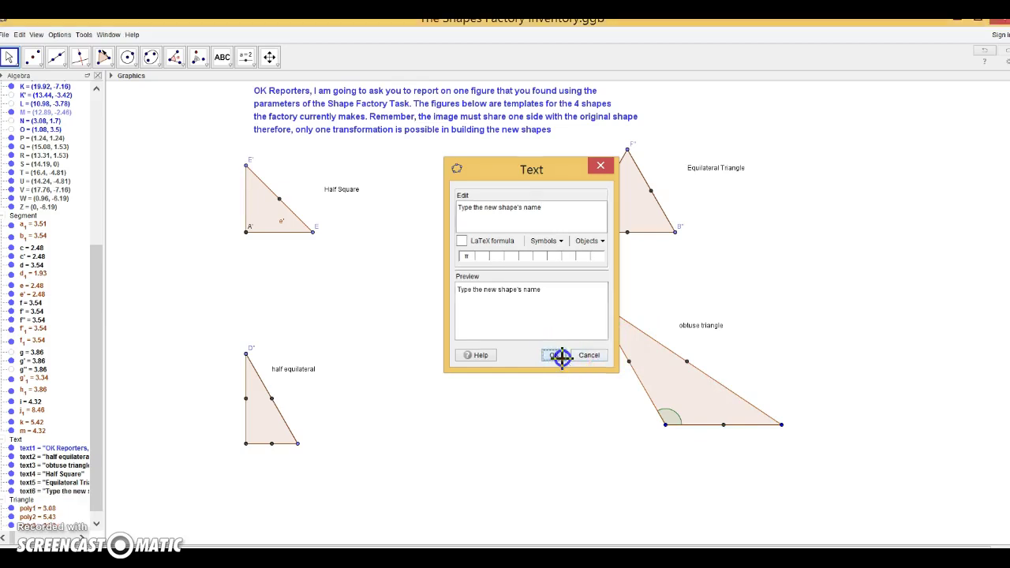